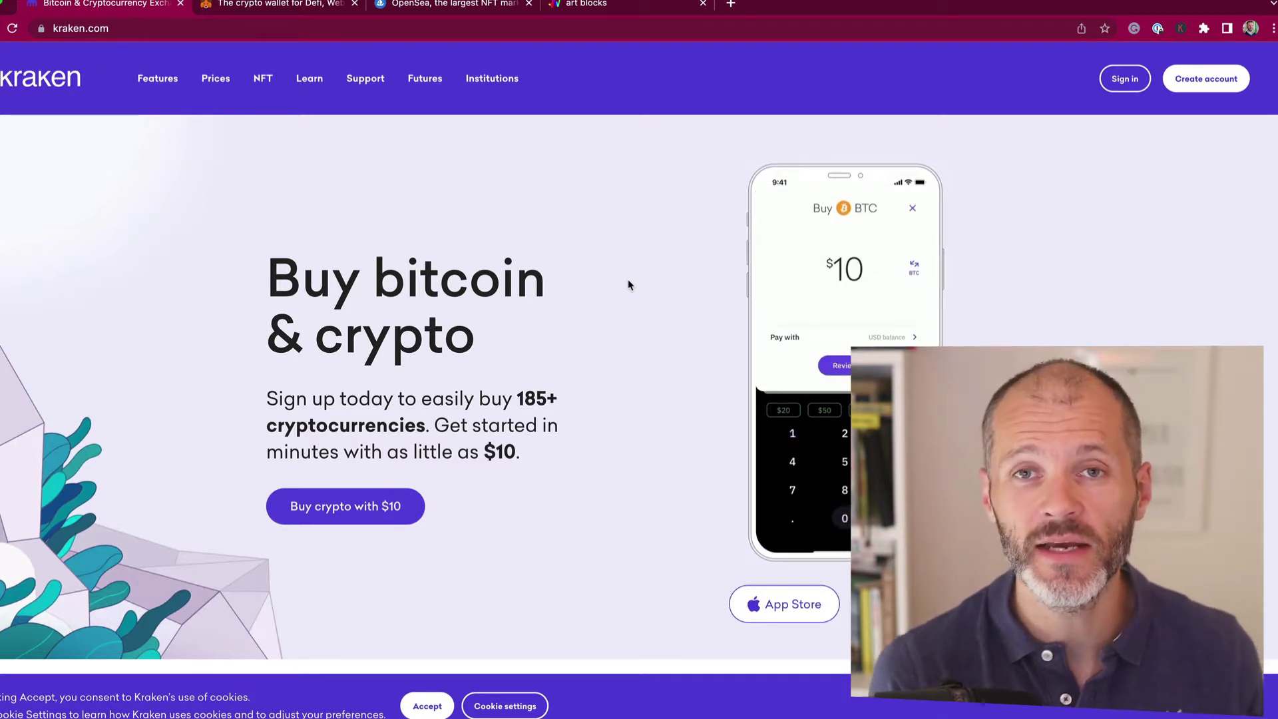
Step: Leave Kraken for the MetaMask tab to show the OpenSea profile's collected NFTs
{"action": "left_click", "coordinate": [333, 5]}
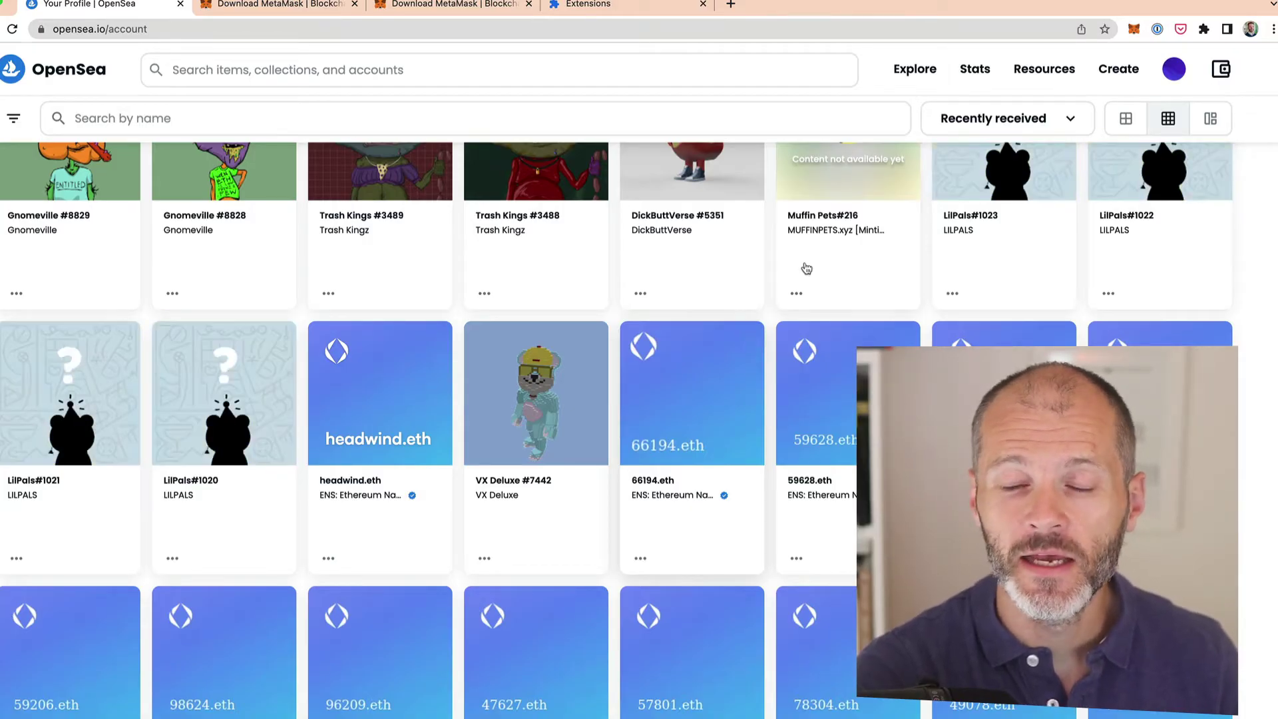
{"action": "mouse_move", "coordinate": [1174, 68]}
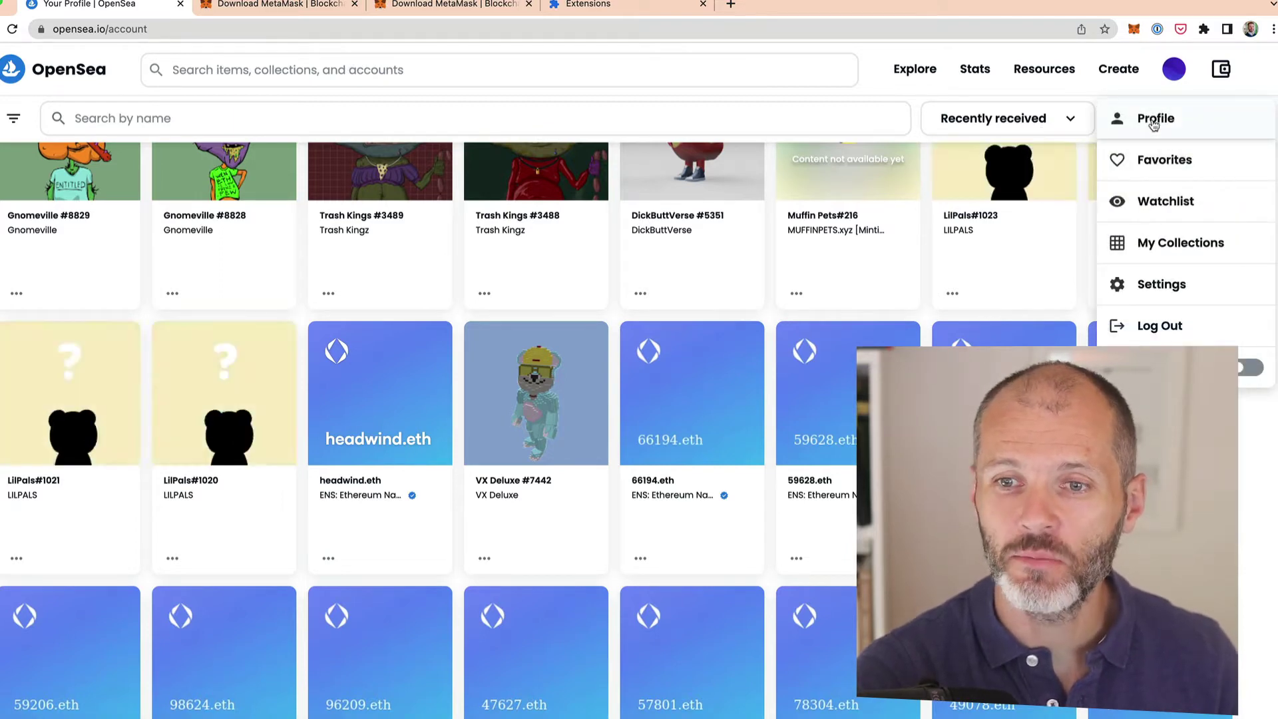
{"action": "left_click", "coordinate": [434, 383]}
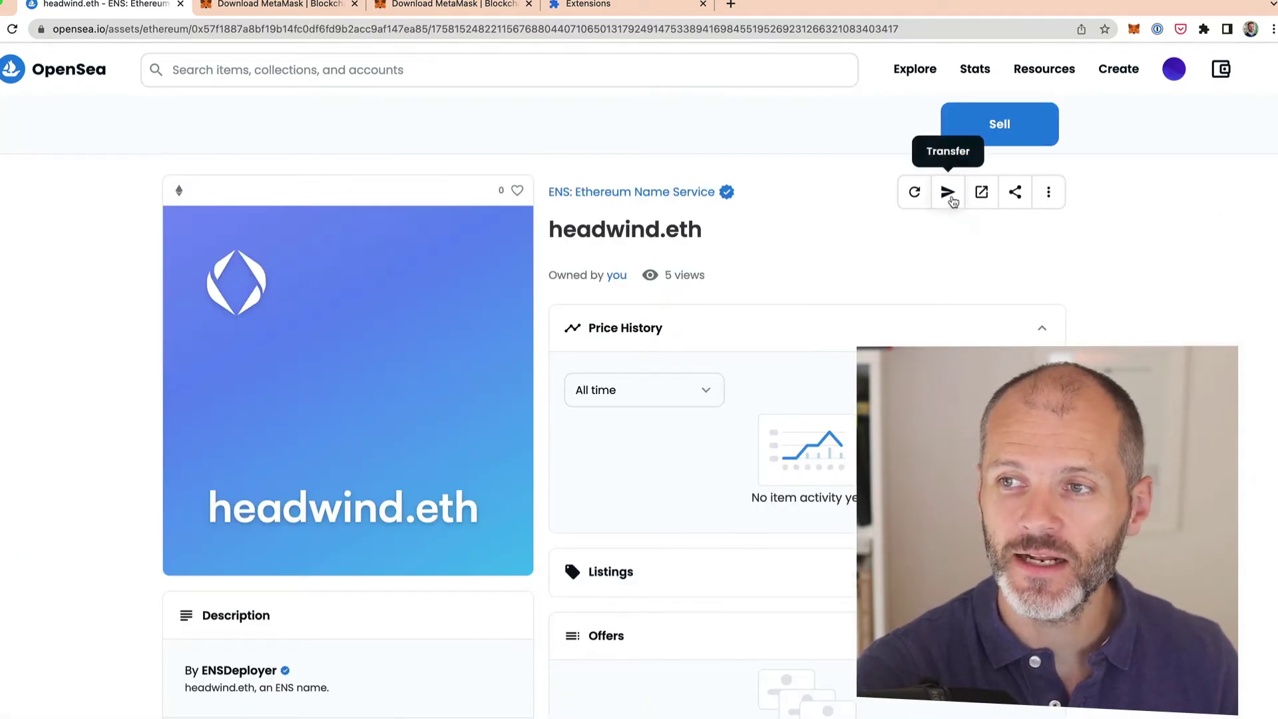
{"action": "left_click", "coordinate": [947, 194]}
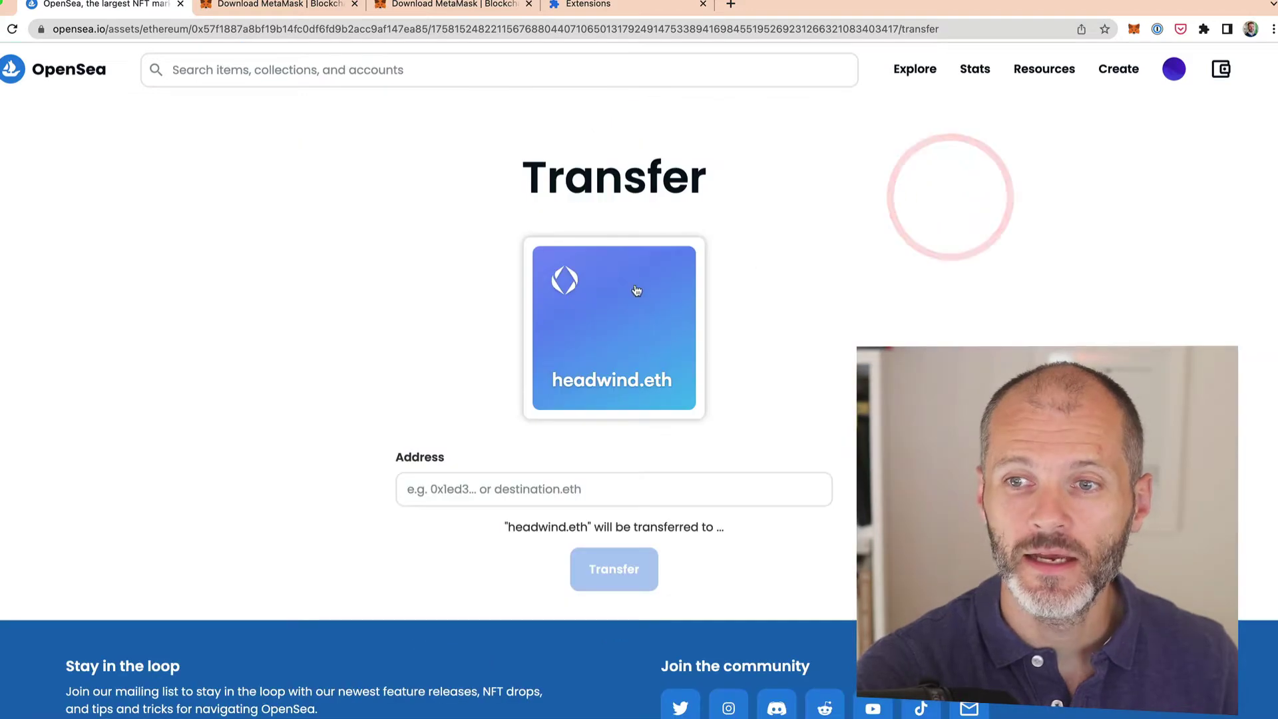
{"action": "left_click", "coordinate": [573, 480]}
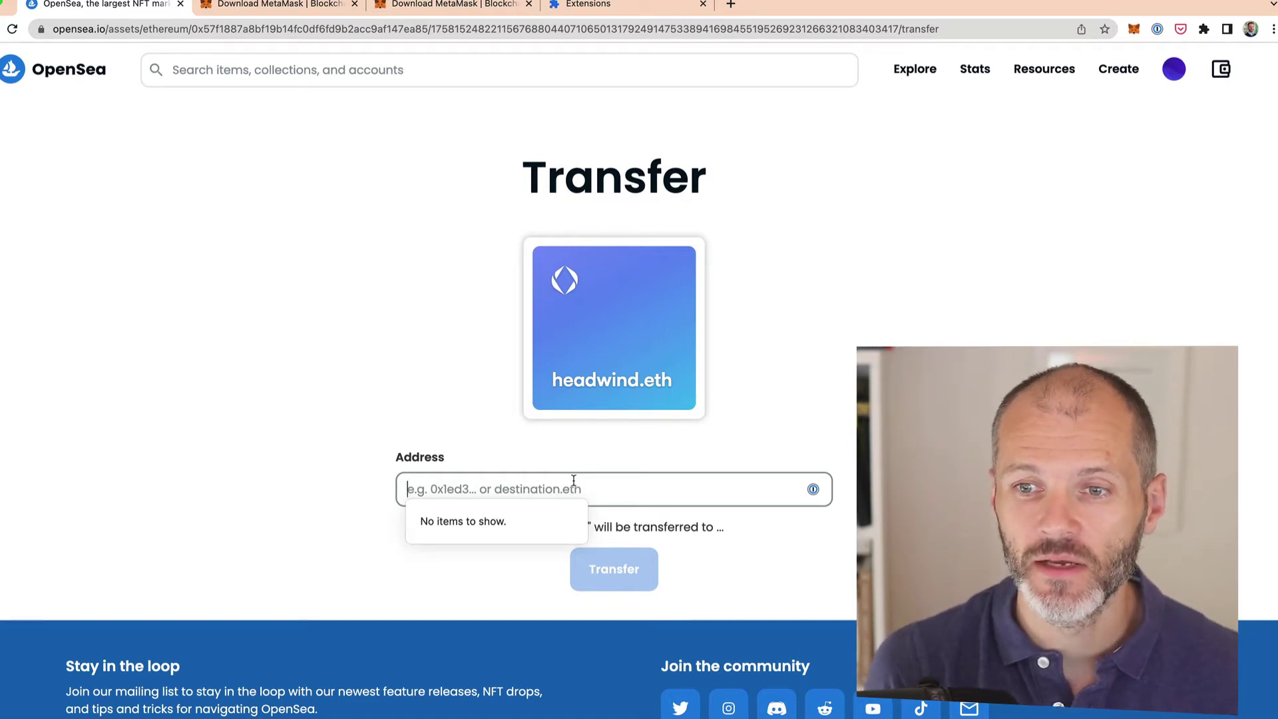
{"action": "type", "text": "beco"}
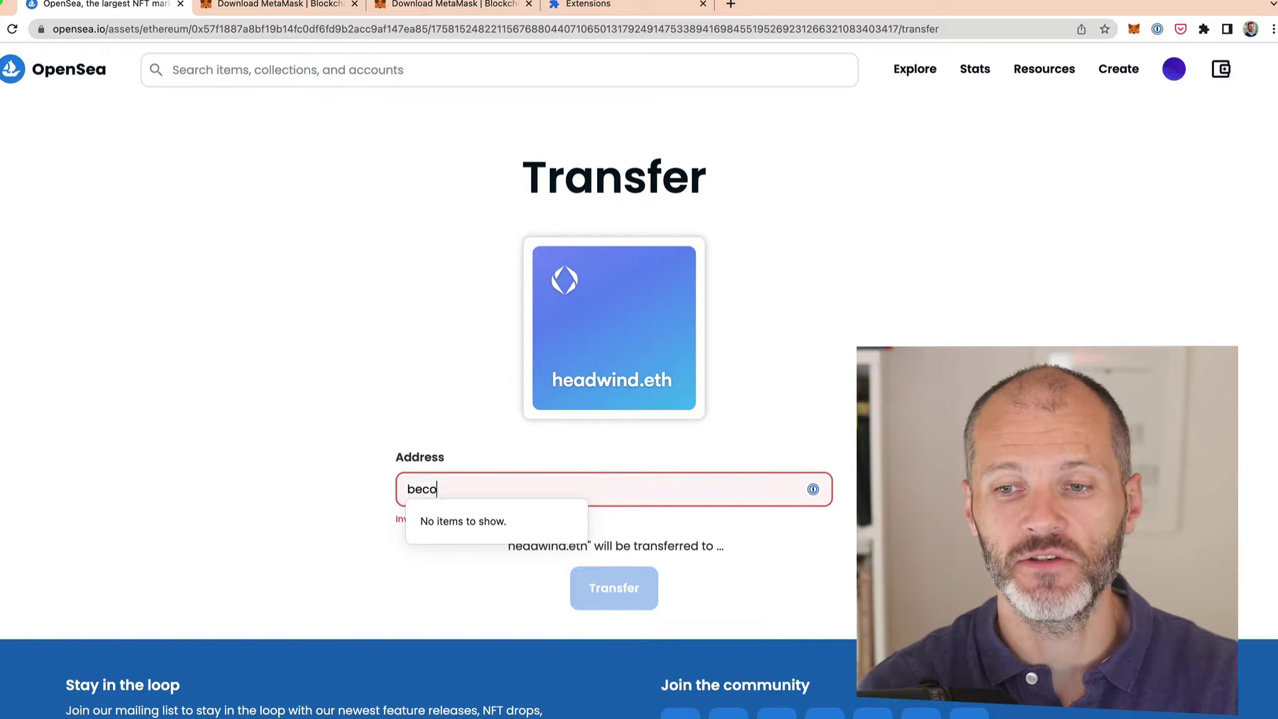
{"action": "type", "text": "meawriter.eth"}
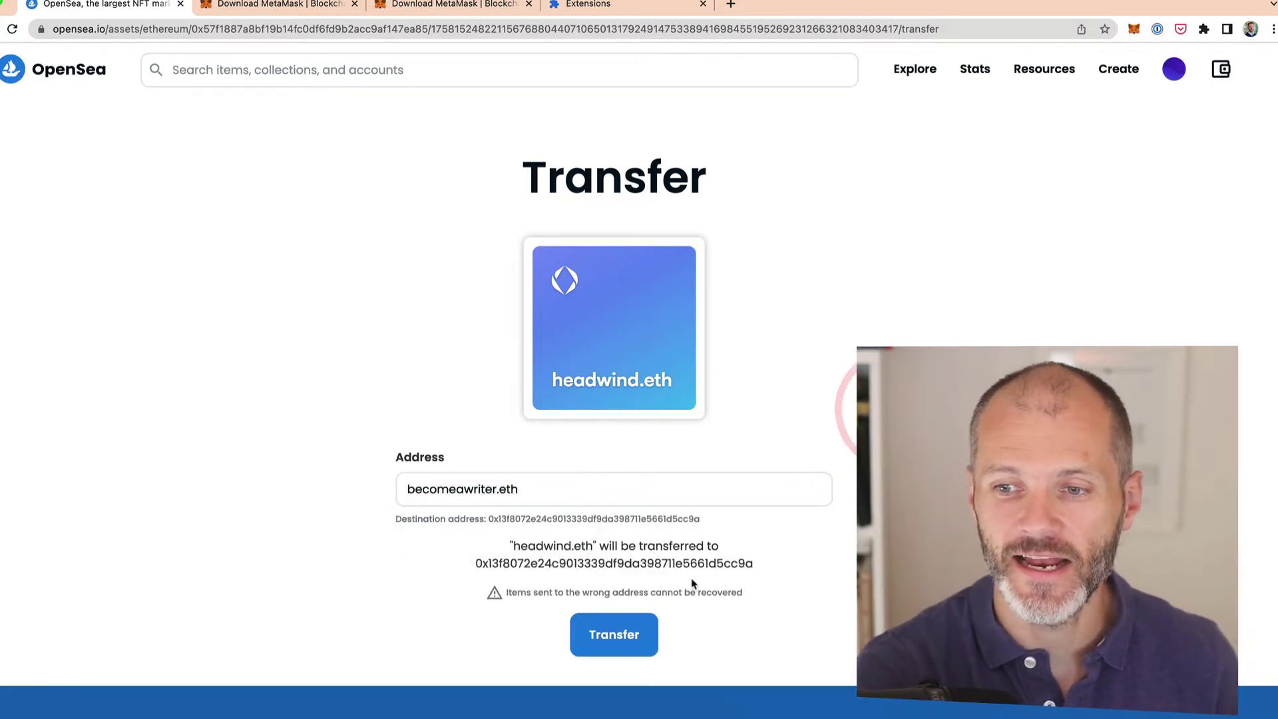
{"action": "left_click", "coordinate": [651, 631]}
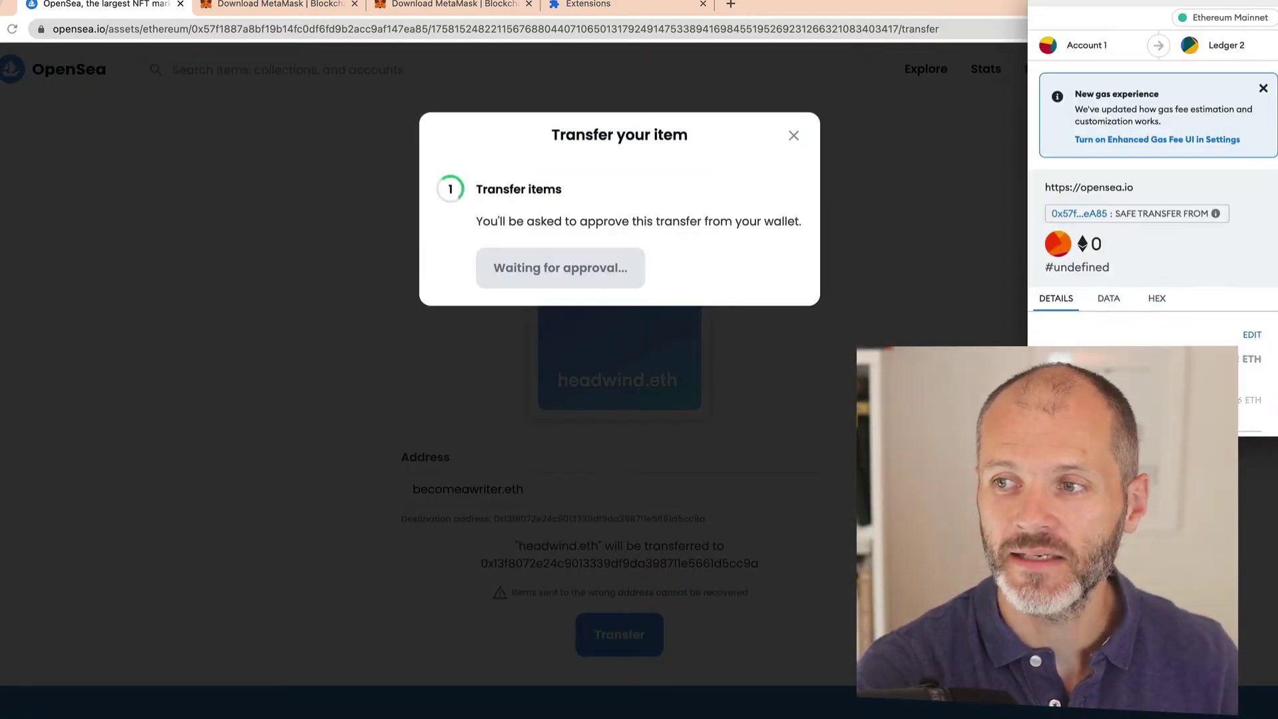
{"action": "scroll", "coordinate": [1191, 344], "scroll_direction": "down", "scroll_amount": 1}
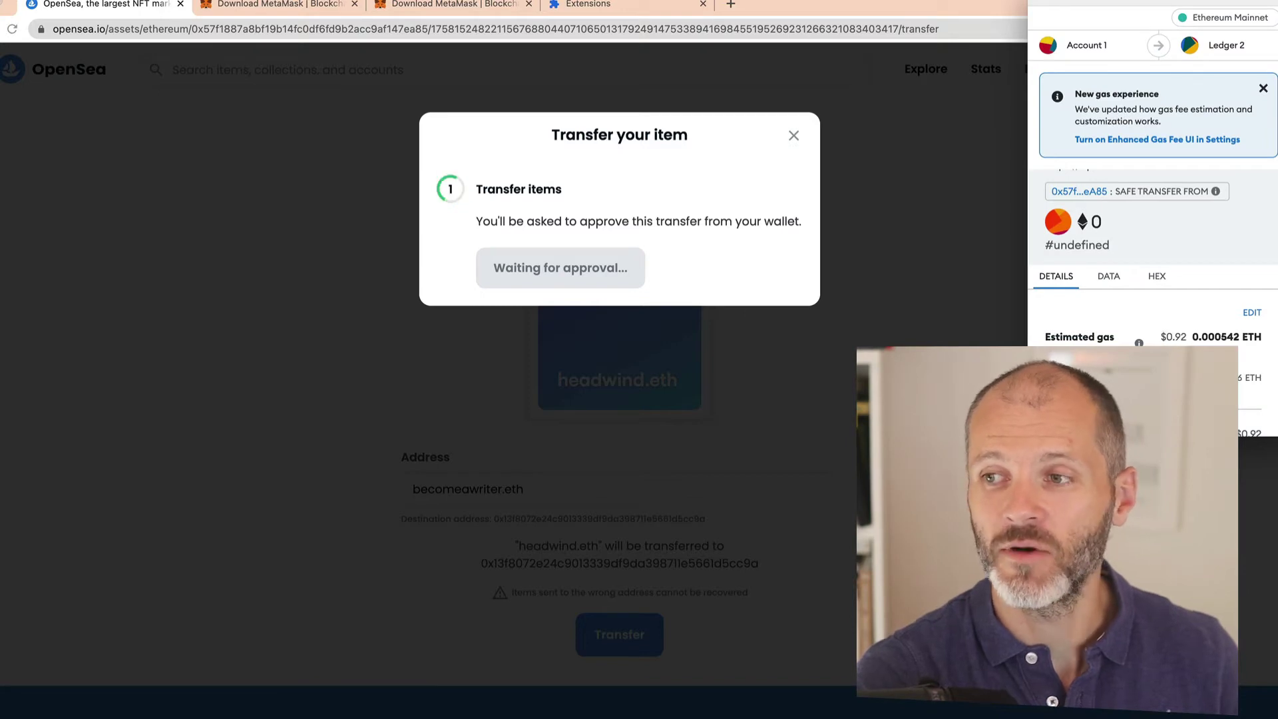
{"action": "scroll", "coordinate": [1153, 266], "scroll_direction": "down", "scroll_amount": 2}
{"action": "scroll", "coordinate": [1153, 266], "scroll_direction": "down", "scroll_amount": 2}
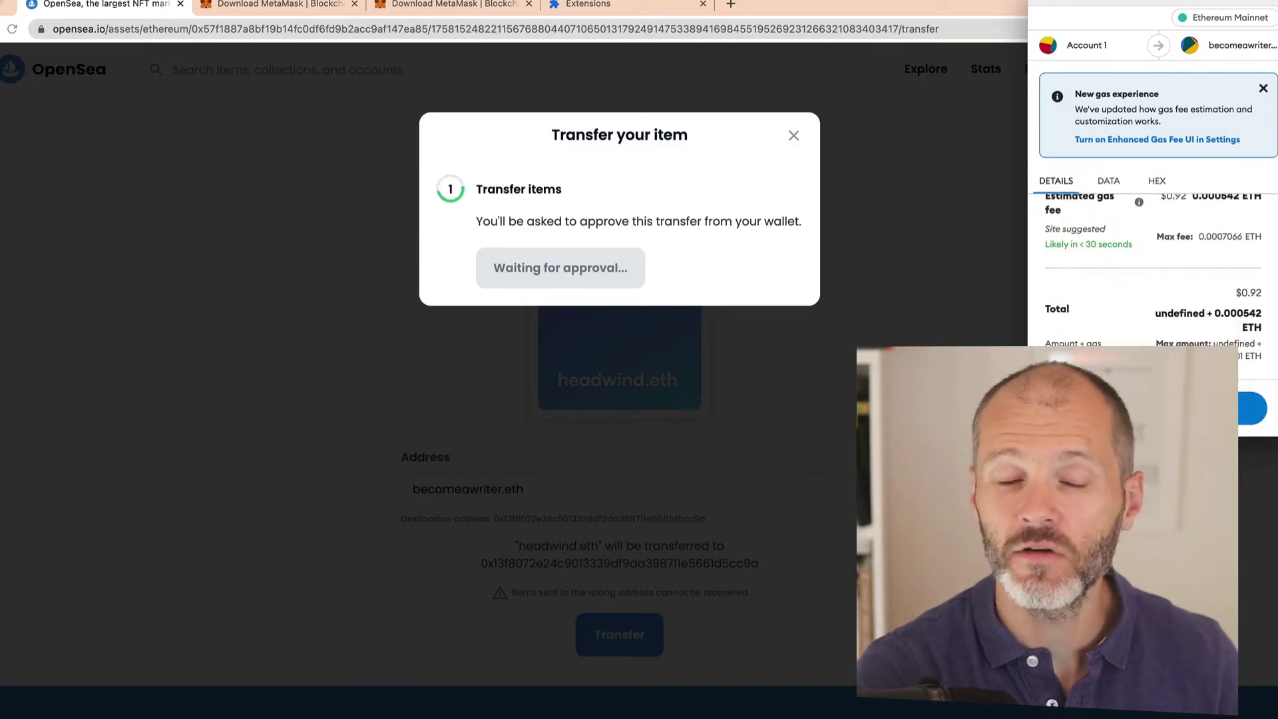
{"action": "scroll", "coordinate": [1152, 266], "scroll_direction": "up", "scroll_amount": 1}
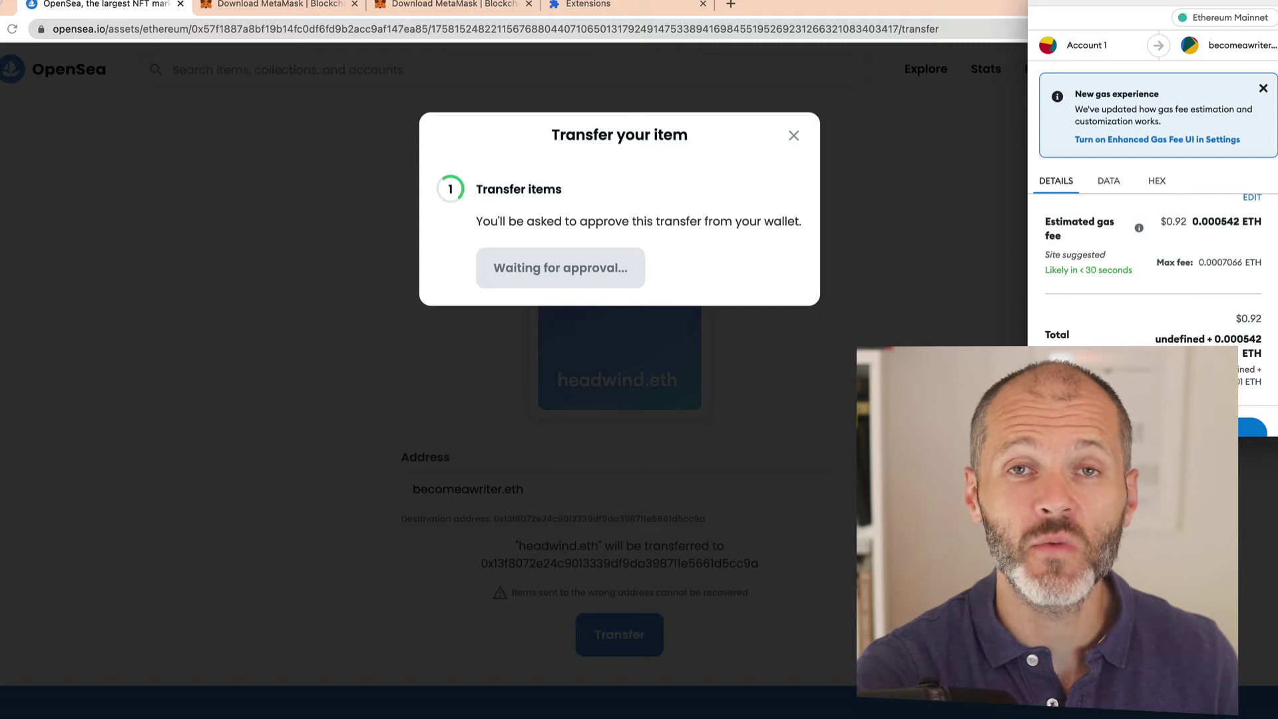
{"action": "scroll", "coordinate": [1153, 267], "scroll_direction": "down", "scroll_amount": 1}
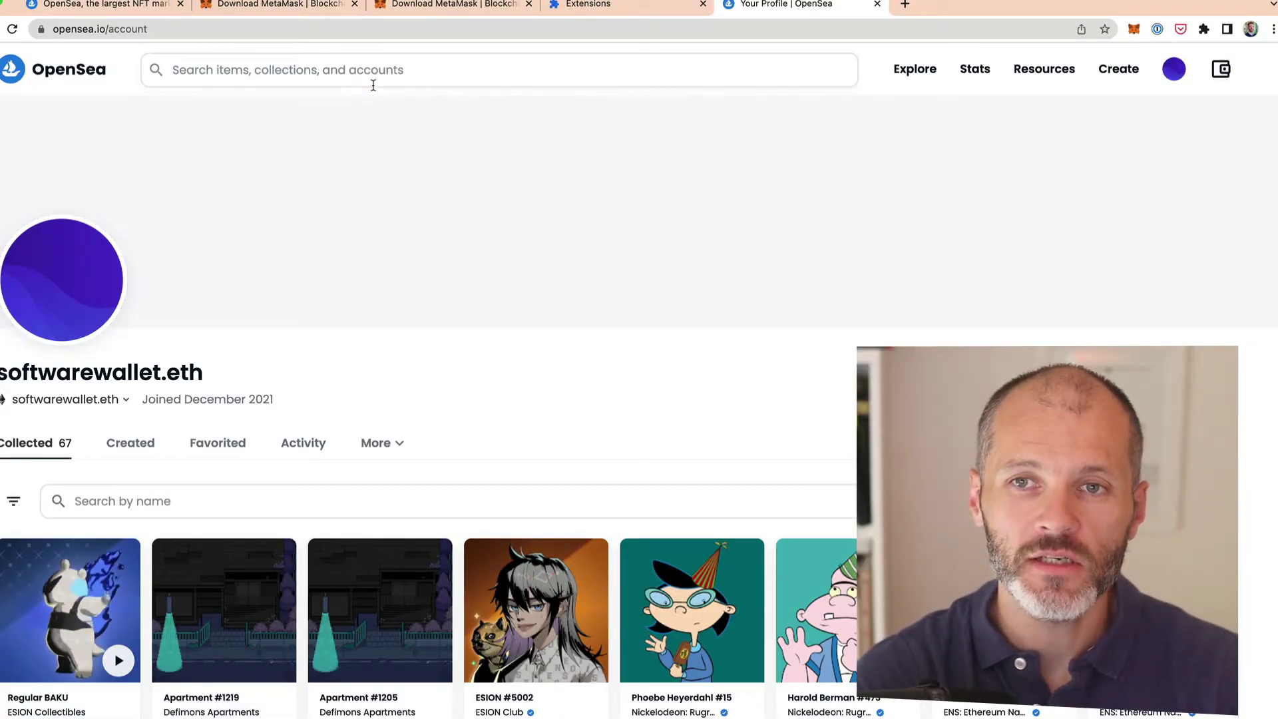
{"action": "left_click", "coordinate": [379, 67]}
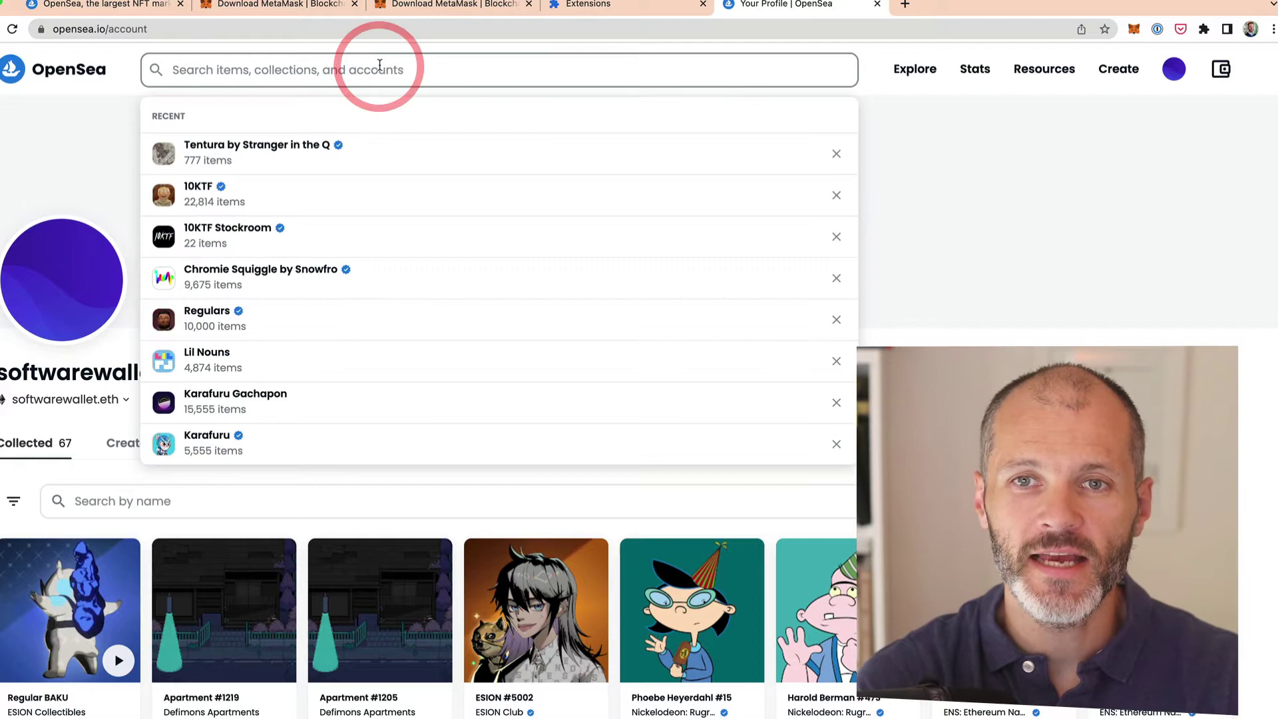
{"action": "type", "text": "becomeawriter.eth"}
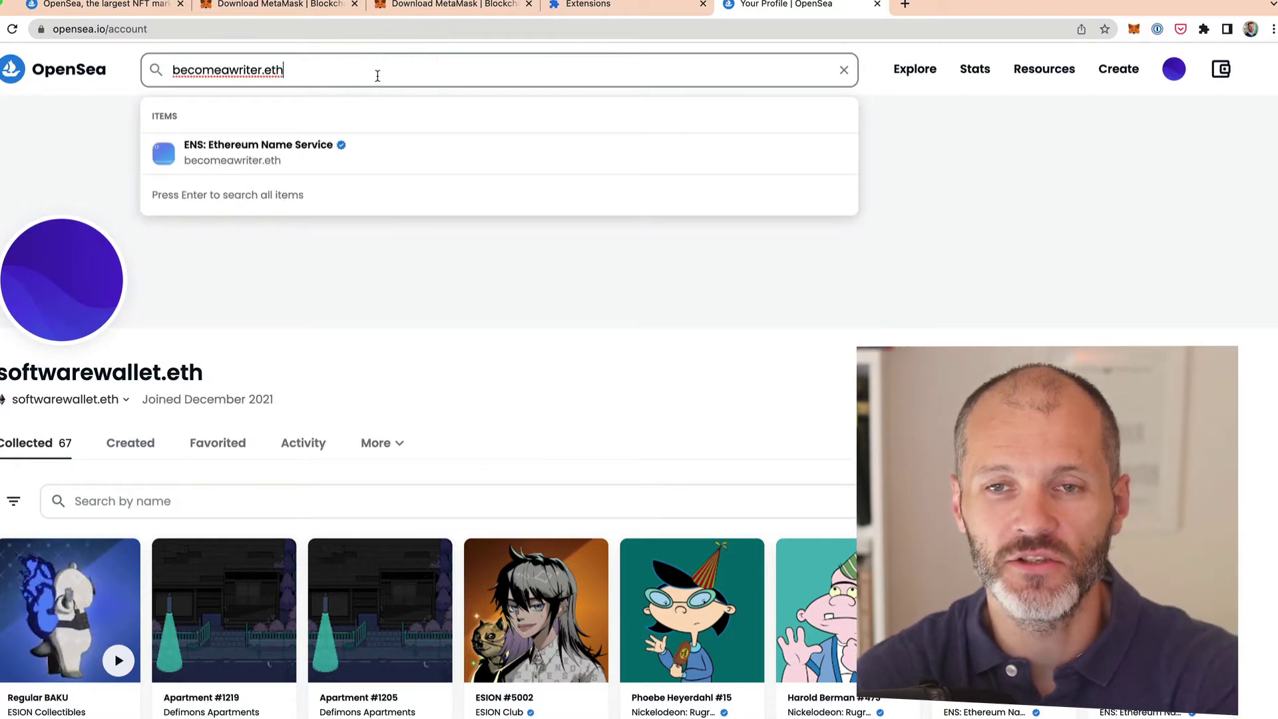
{"action": "key", "text": "Return"}
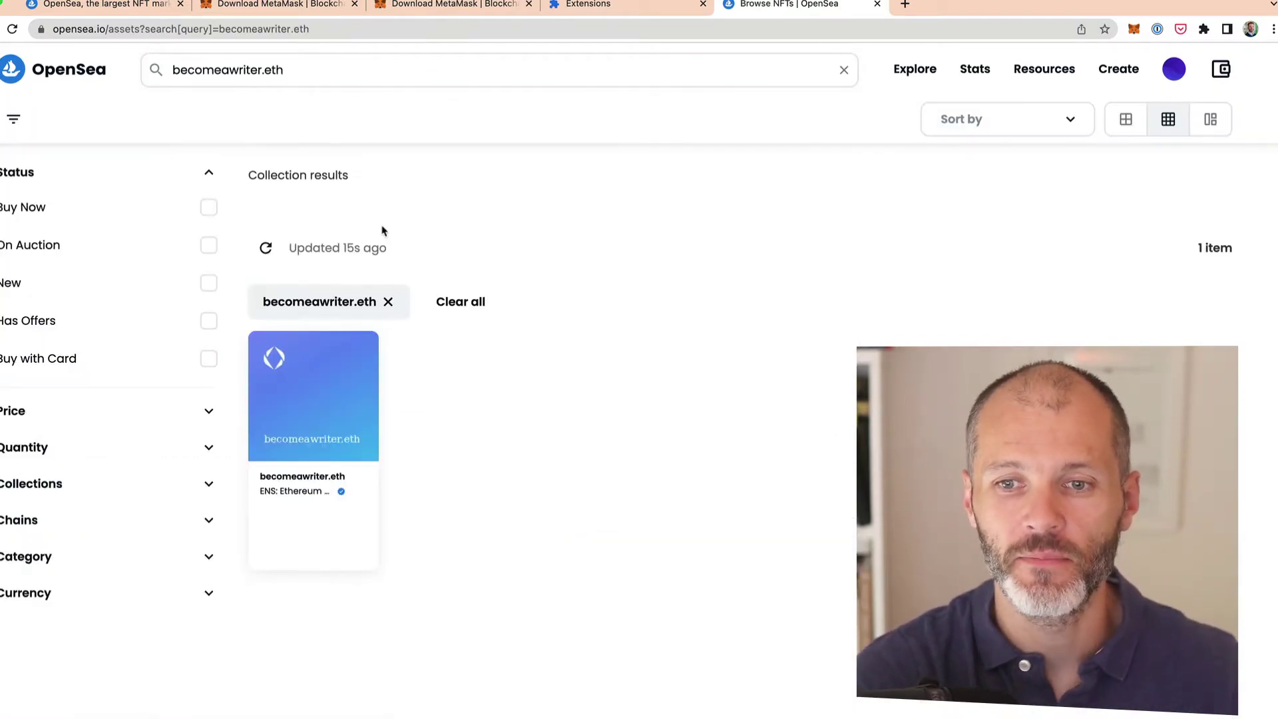
{"action": "left_click", "coordinate": [319, 471]}
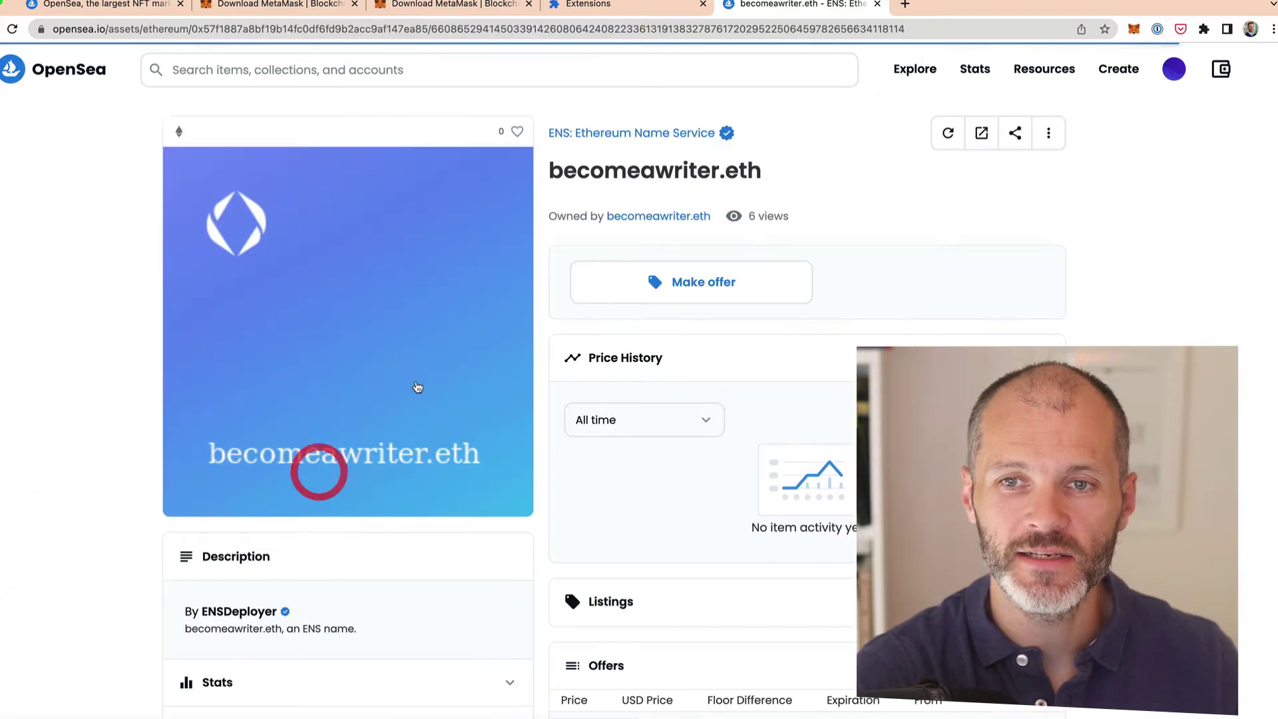
{"action": "left_click", "coordinate": [656, 218]}
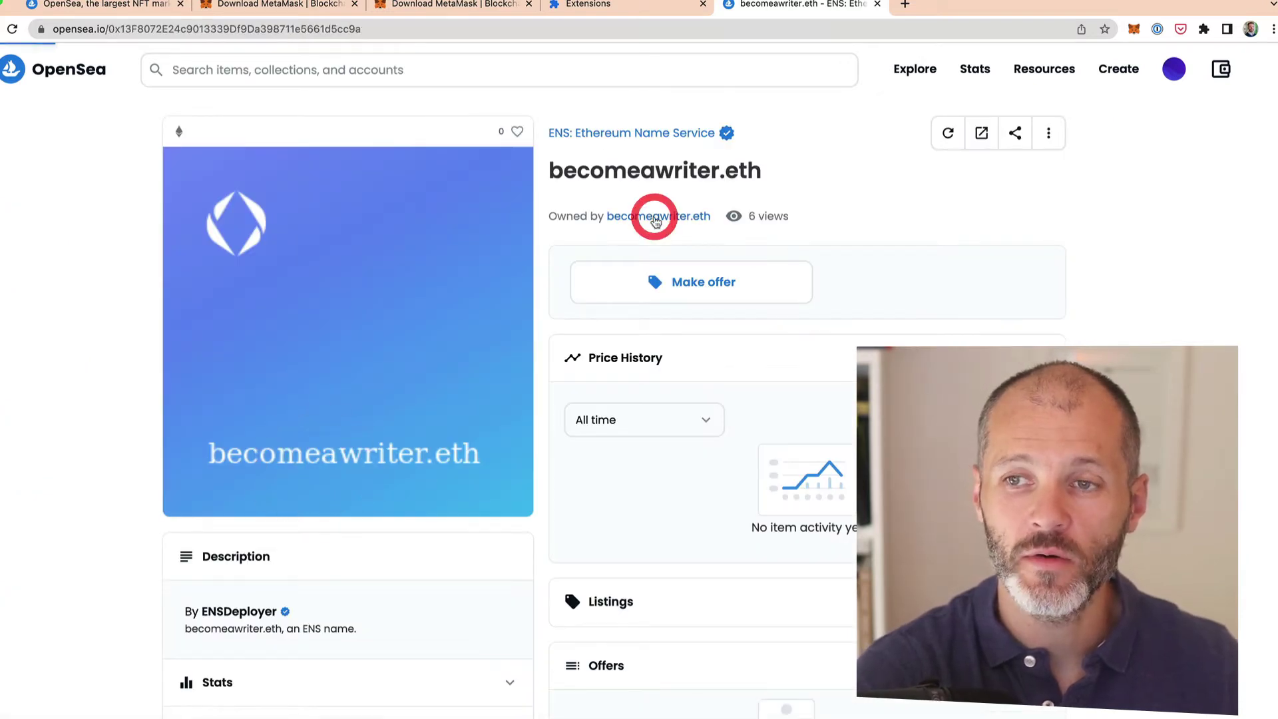
{"action": "scroll", "coordinate": [688, 299], "scroll_direction": "down", "scroll_amount": 2}
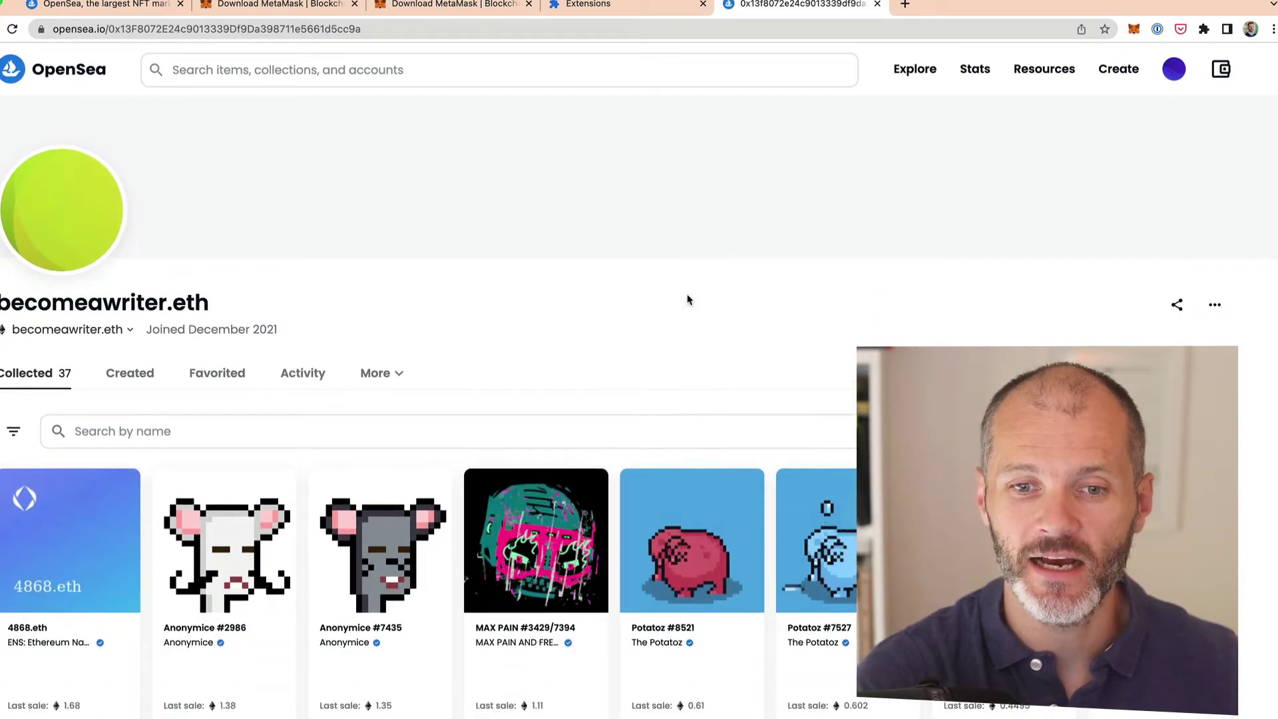
{"action": "scroll", "coordinate": [688, 299], "scroll_direction": "down", "scroll_amount": 8}
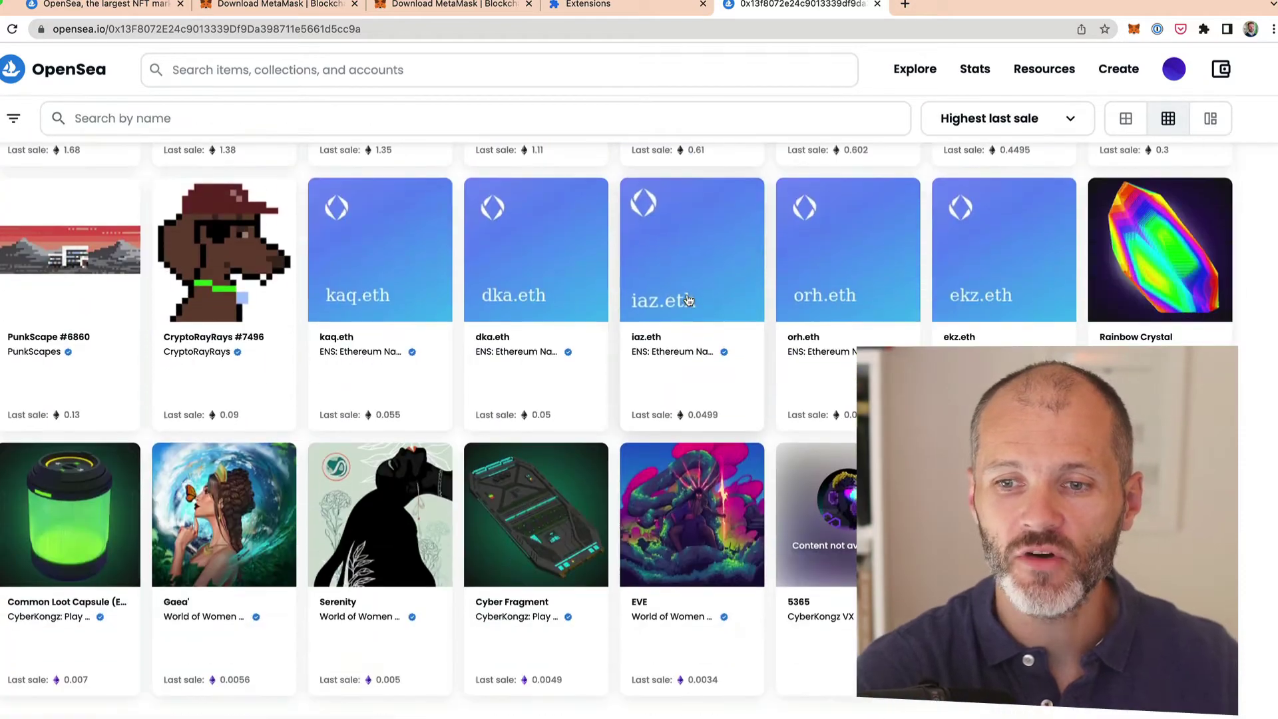
{"action": "scroll", "coordinate": [689, 300], "scroll_direction": "down", "scroll_amount": 7}
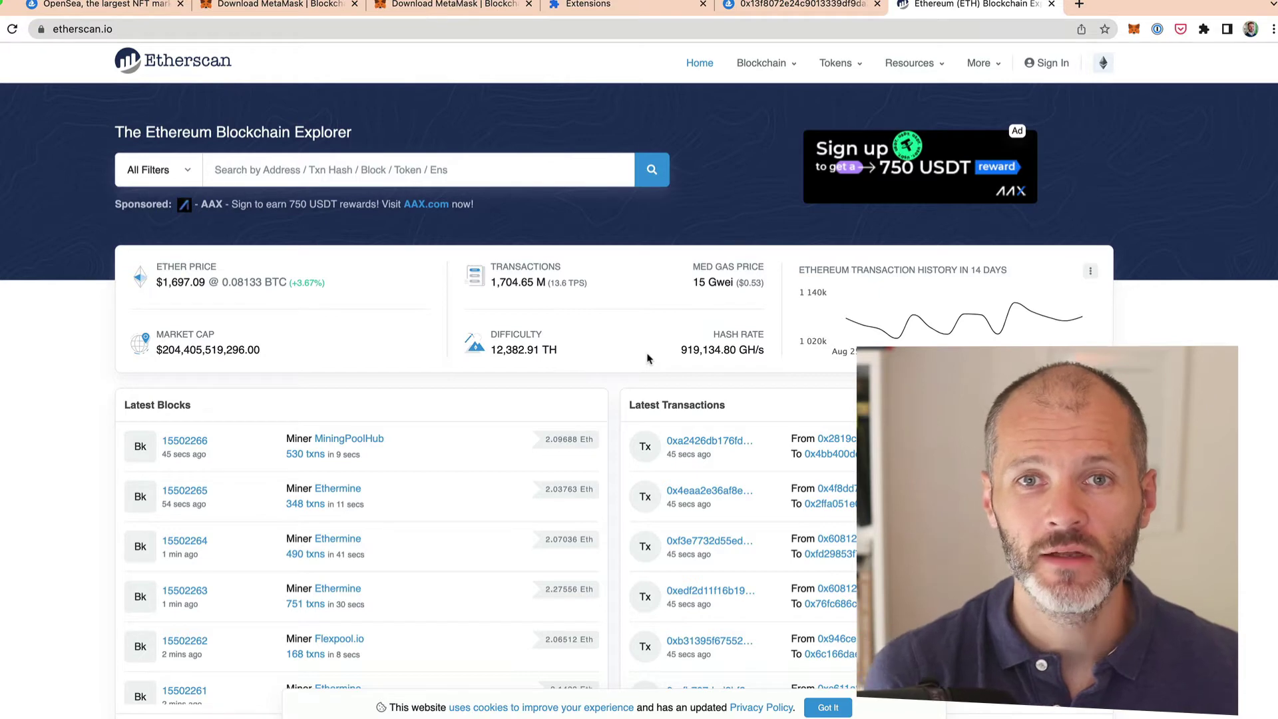
Step: Look up the recipient's ENS name on Etherscan and inspect its newest ERC-721 transfer
{"action": "left_click", "coordinate": [494, 170]}
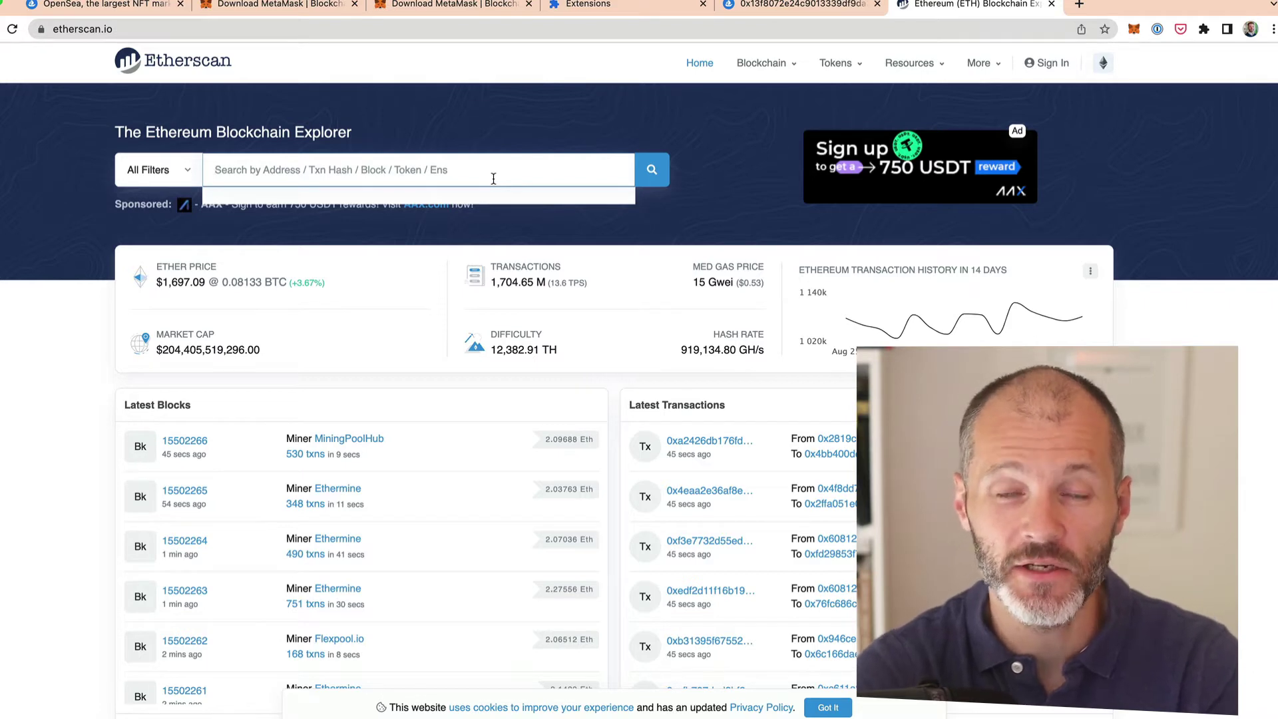
{"action": "type", "text": "becomeawriter.eth"}
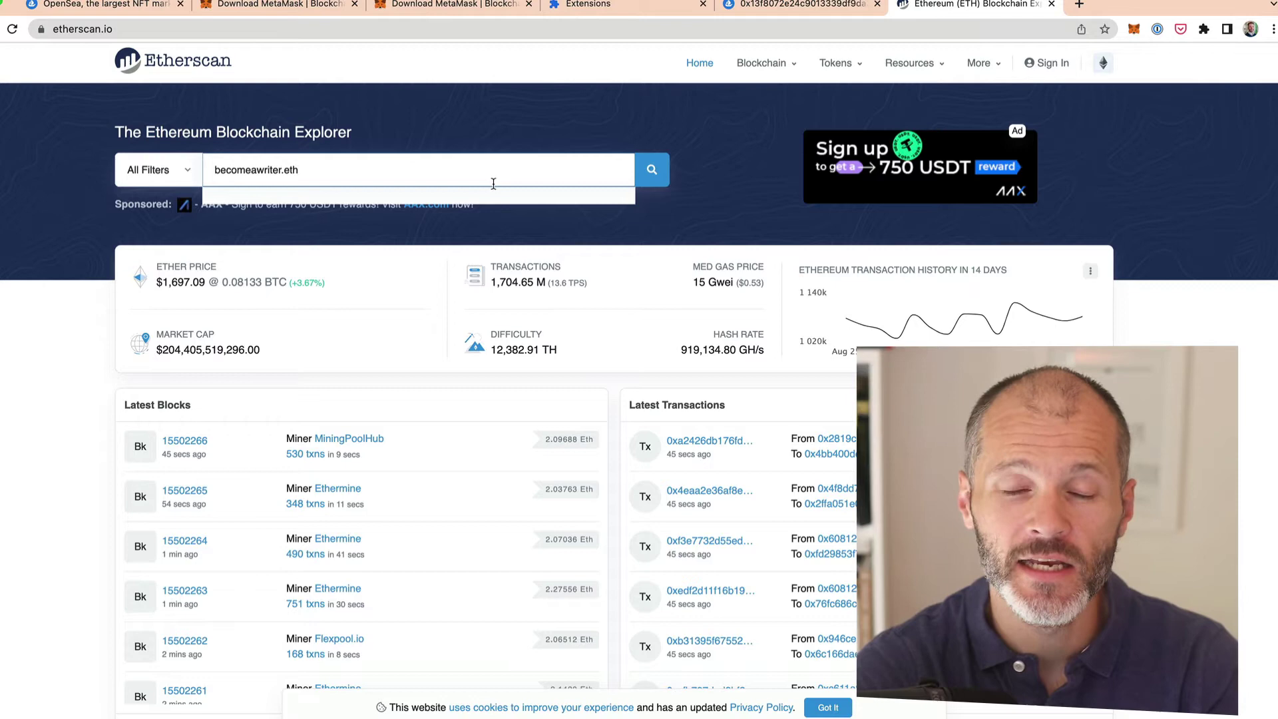
{"action": "left_click", "coordinate": [655, 174]}
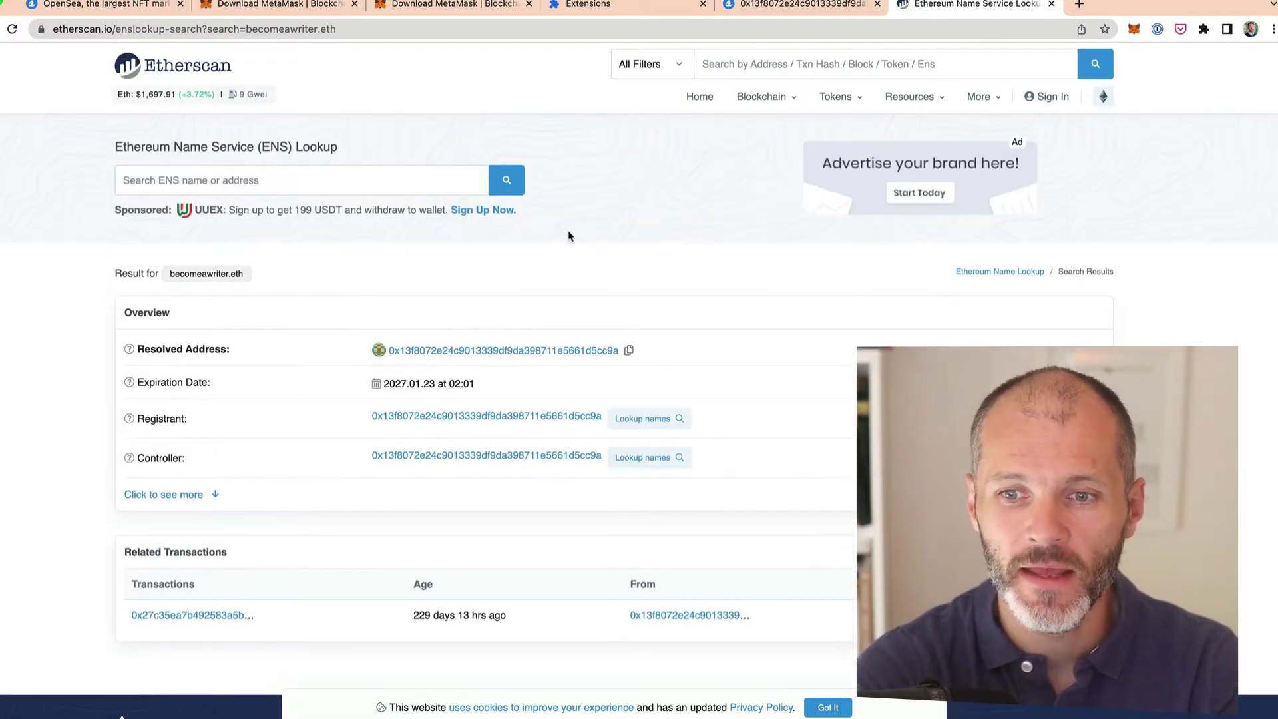
{"action": "left_click", "coordinate": [562, 353]}
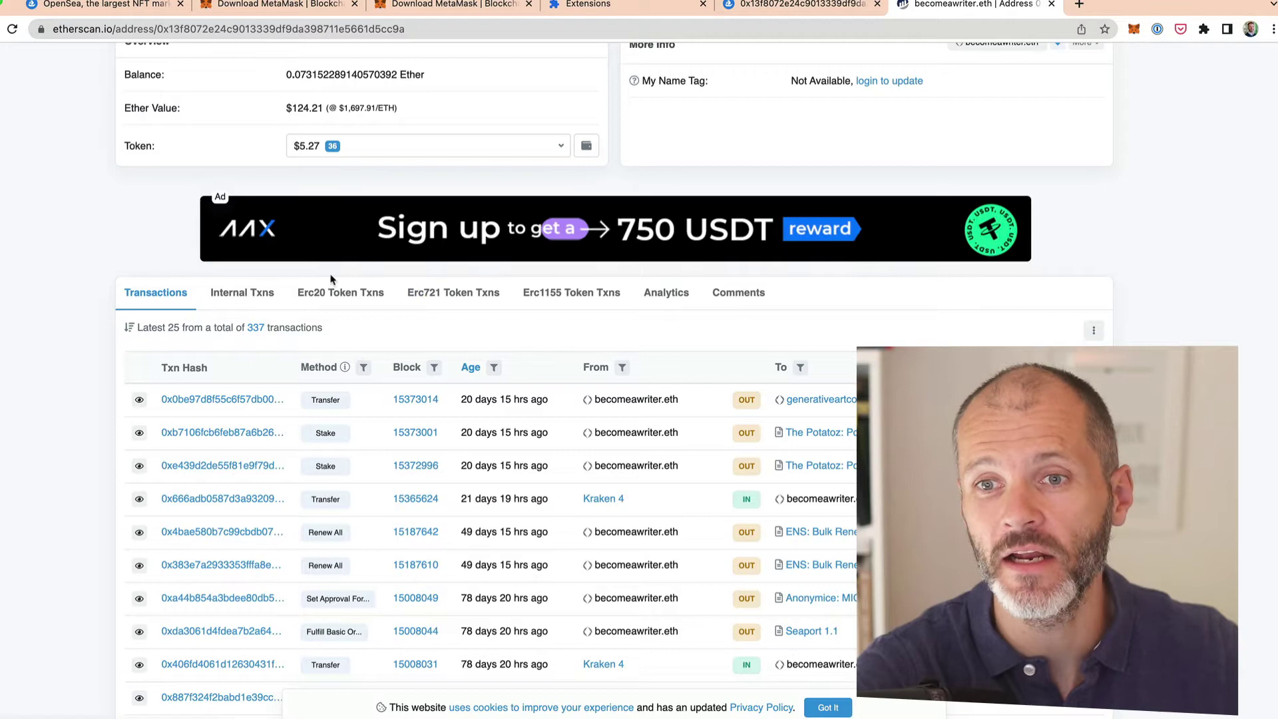
{"action": "left_click", "coordinate": [458, 293]}
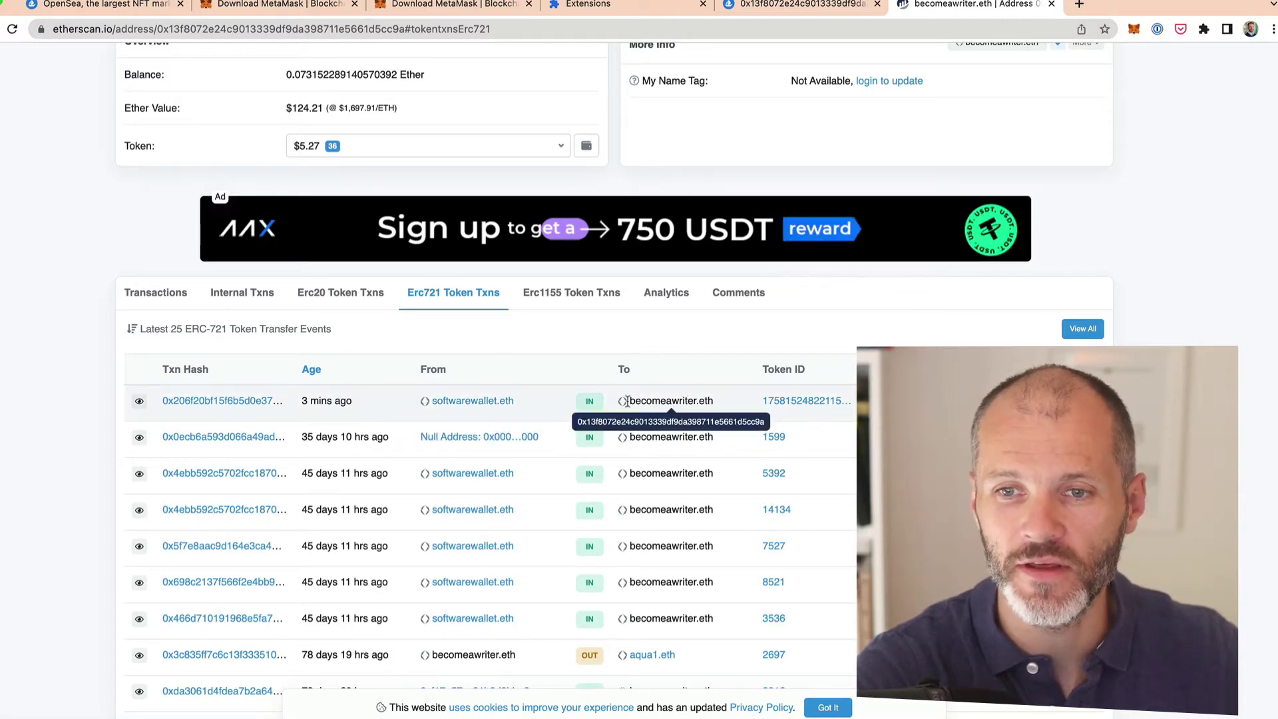
{"action": "left_click", "coordinate": [139, 402]}
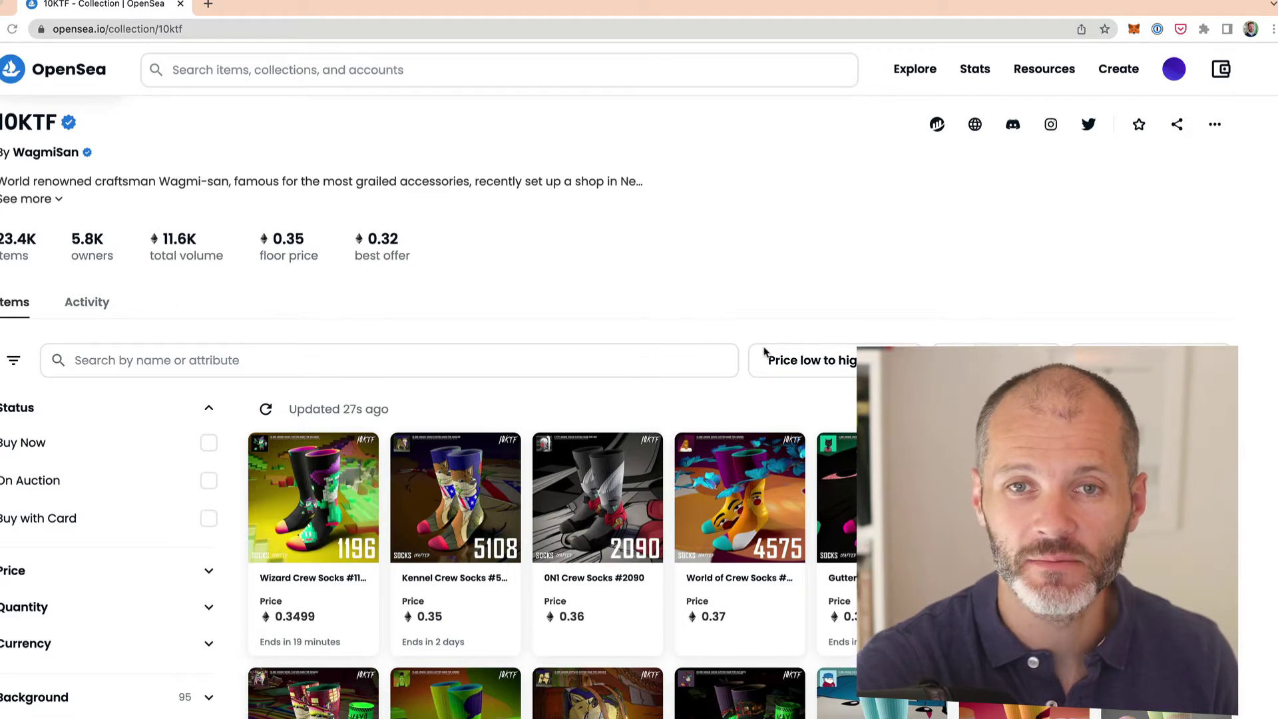
Step: Start buying Wizard Crew Socks #1196 and reveal the 'Send to a different wallet' address field
{"action": "scroll", "coordinate": [689, 312], "scroll_direction": "up", "scroll_amount": 2}
{"action": "scroll", "coordinate": [689, 313], "scroll_direction": "down", "scroll_amount": 2}
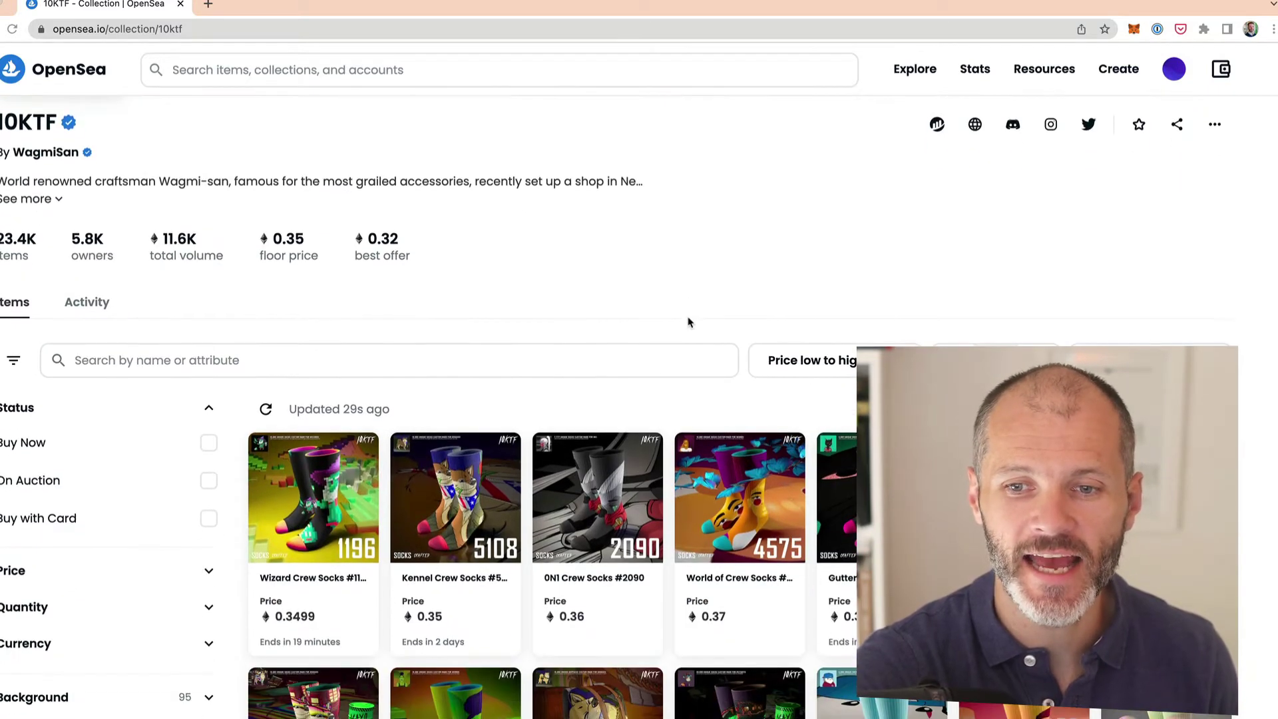
{"action": "left_click", "coordinate": [551, 402]}
{"action": "left_click", "coordinate": [351, 637]}
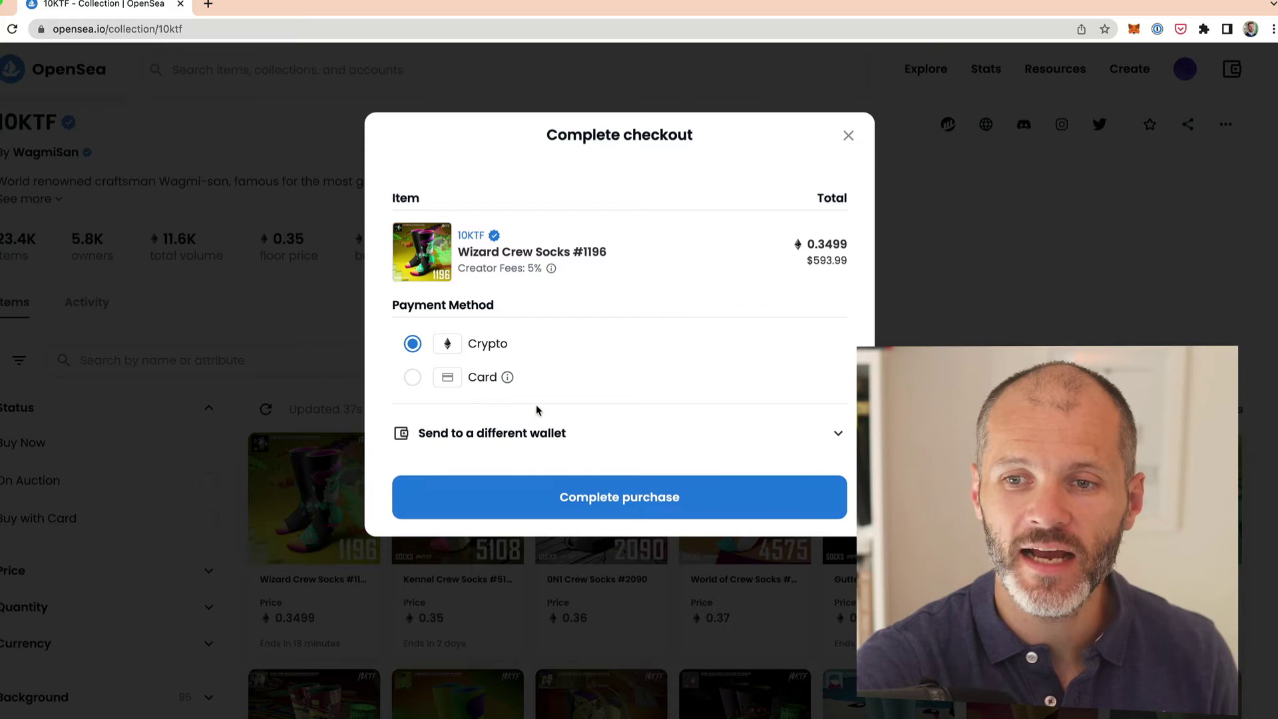
{"action": "left_click", "coordinate": [601, 436]}
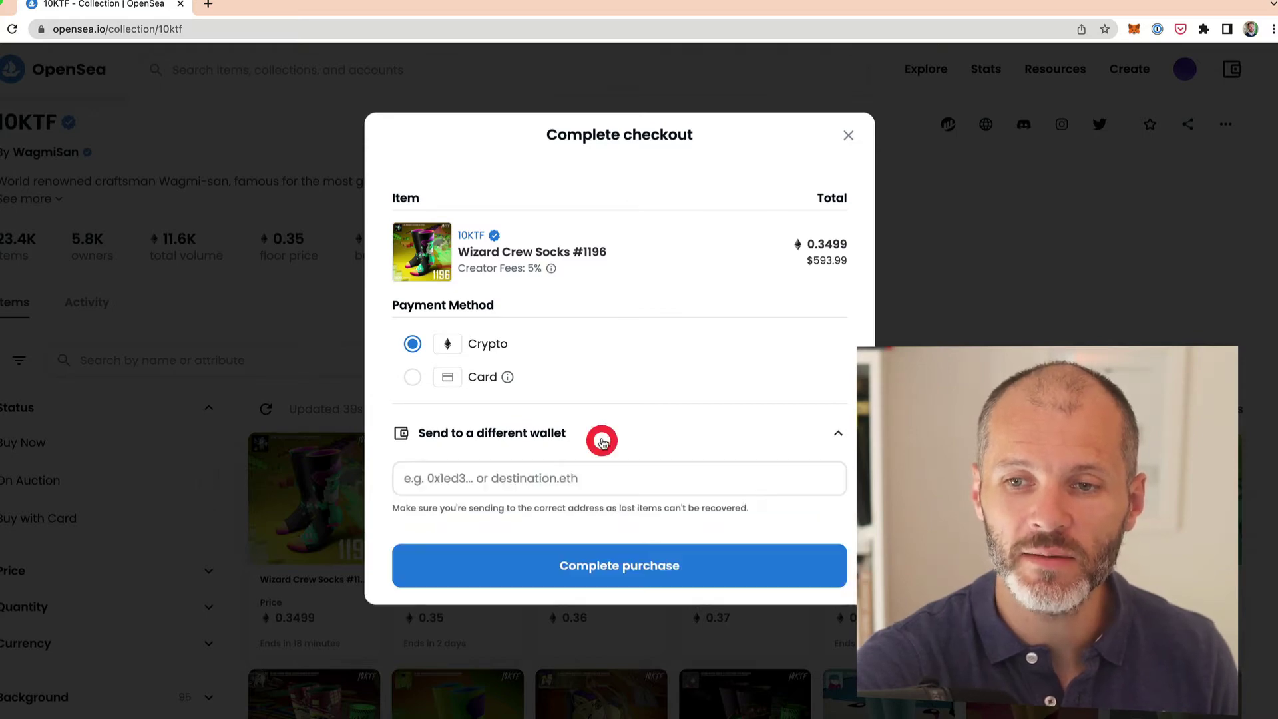
{"action": "left_click", "coordinate": [586, 477]}
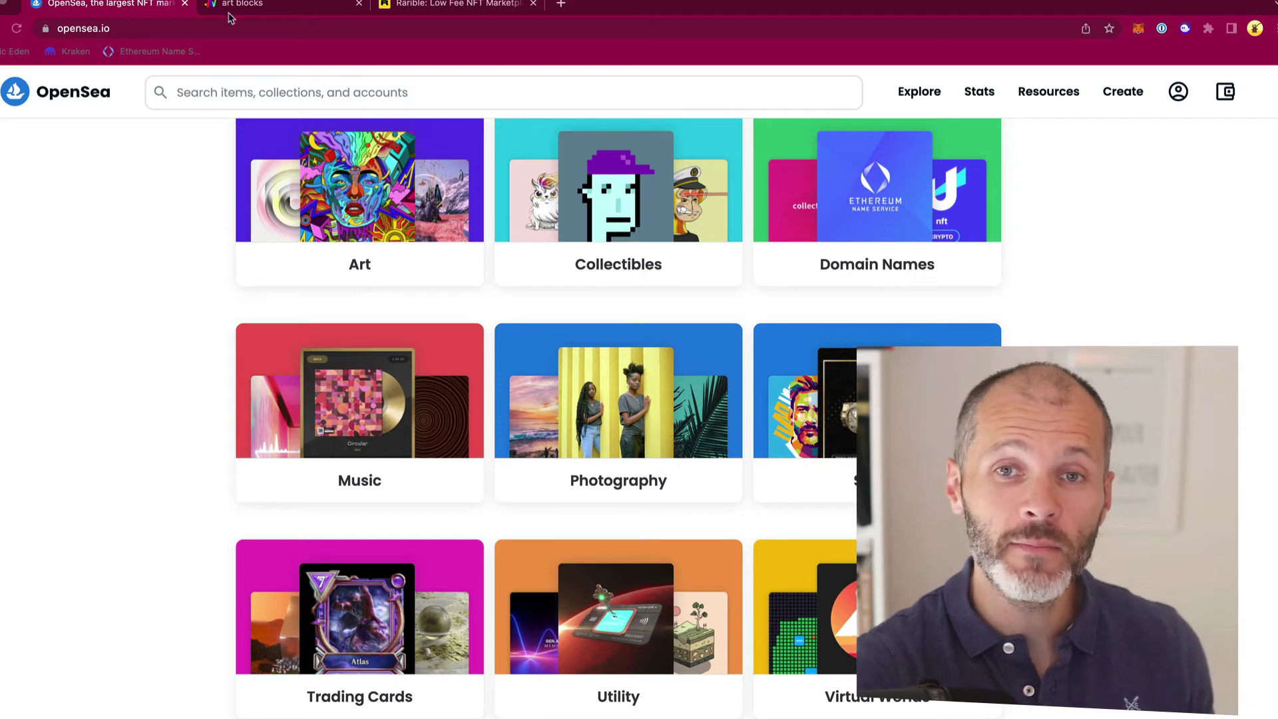
Step: Switch to Art Blocks and show the Collections menu with Curated, Playground and Factory
{"action": "left_click", "coordinate": [271, 7]}
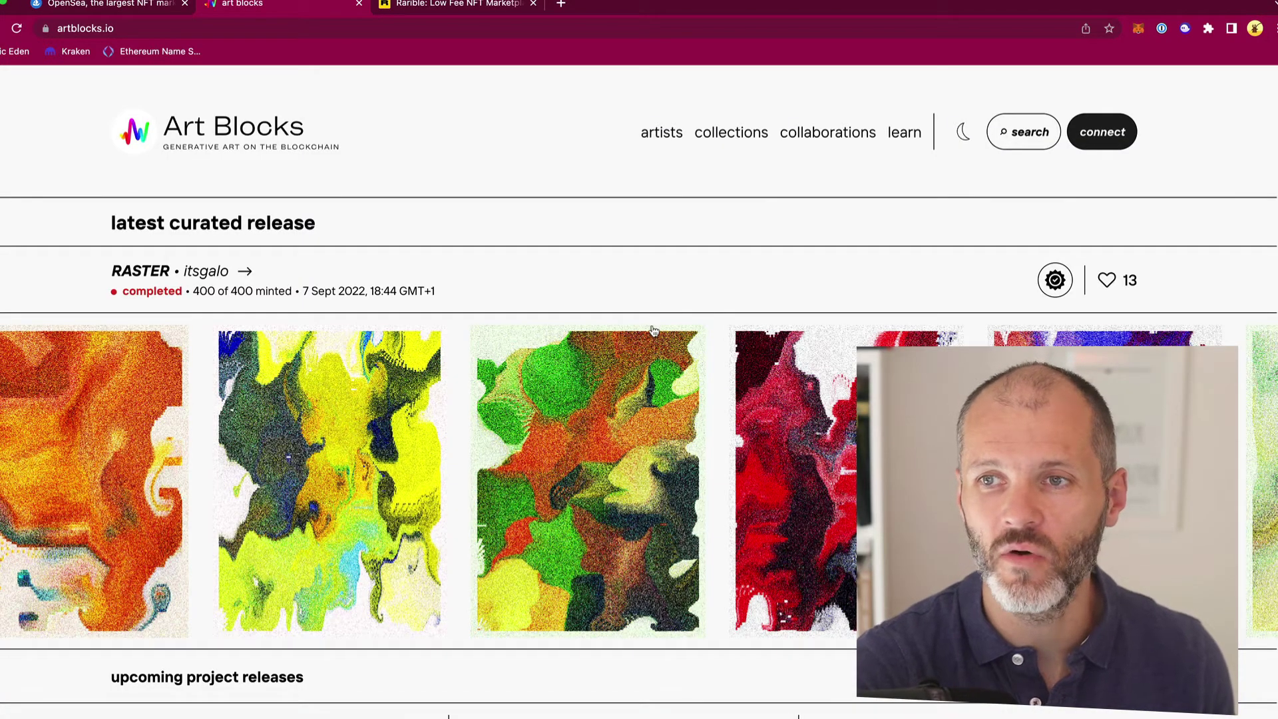
{"action": "mouse_move", "coordinate": [732, 133]}
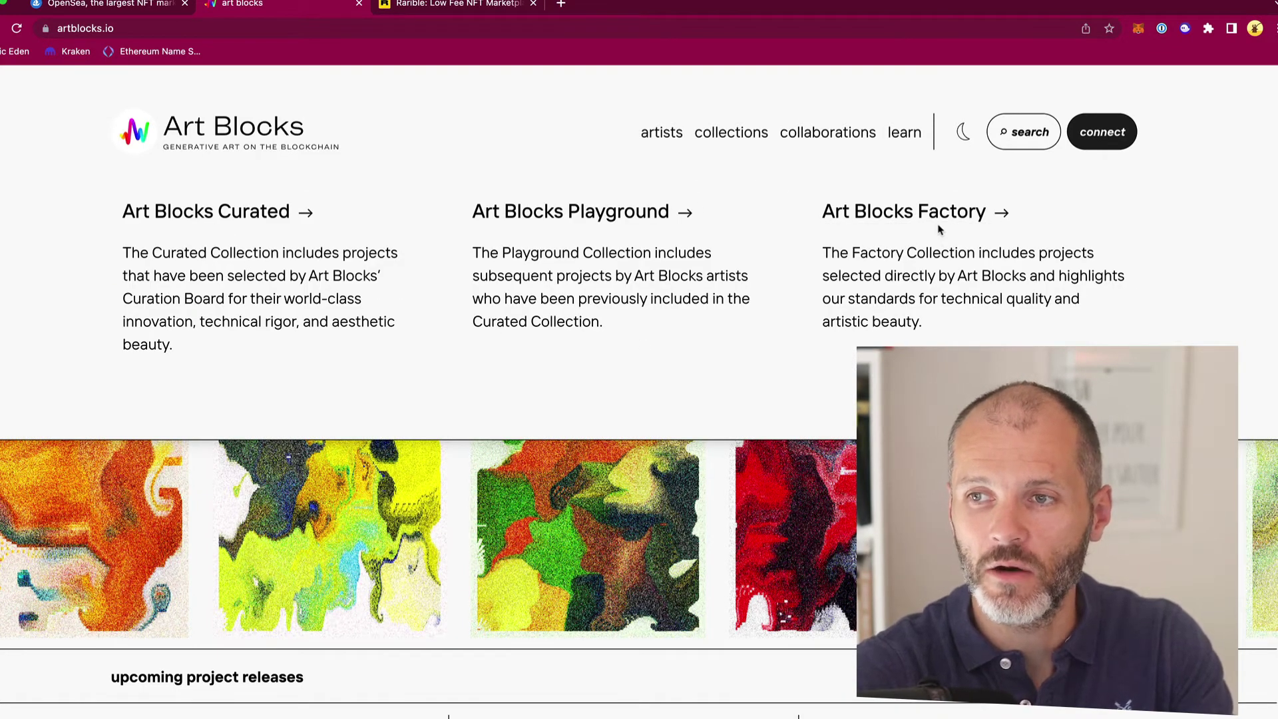
Step: Open the Art Blocks Factory projects list and browse through it
{"action": "left_click", "coordinate": [939, 220]}
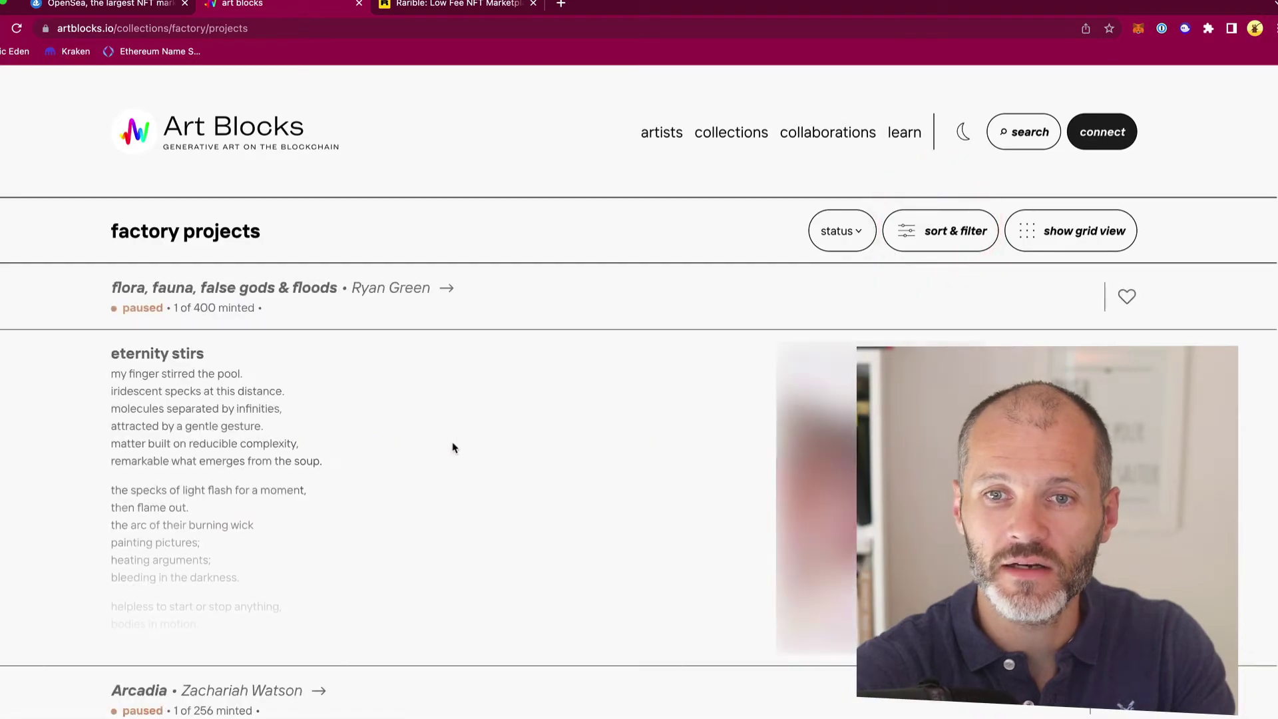
{"action": "scroll", "coordinate": [453, 447], "scroll_direction": "down", "scroll_amount": 20}
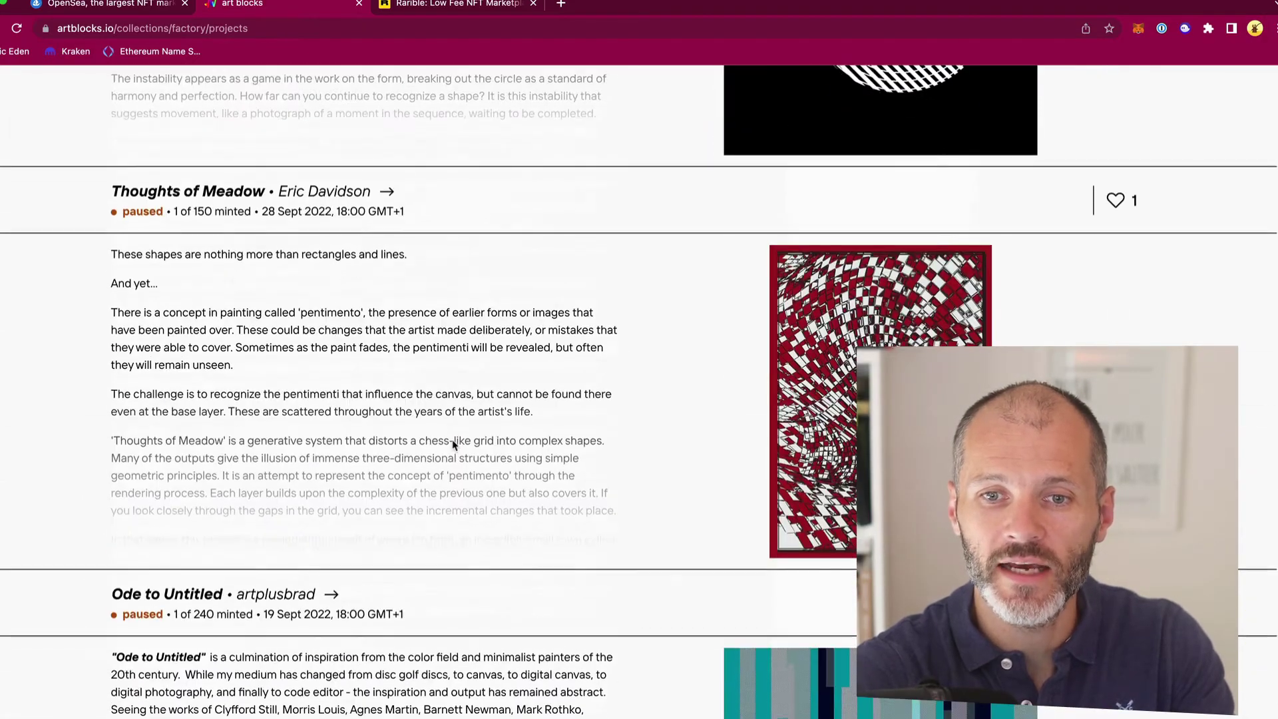
{"action": "scroll", "coordinate": [453, 444], "scroll_direction": "down", "scroll_amount": 20}
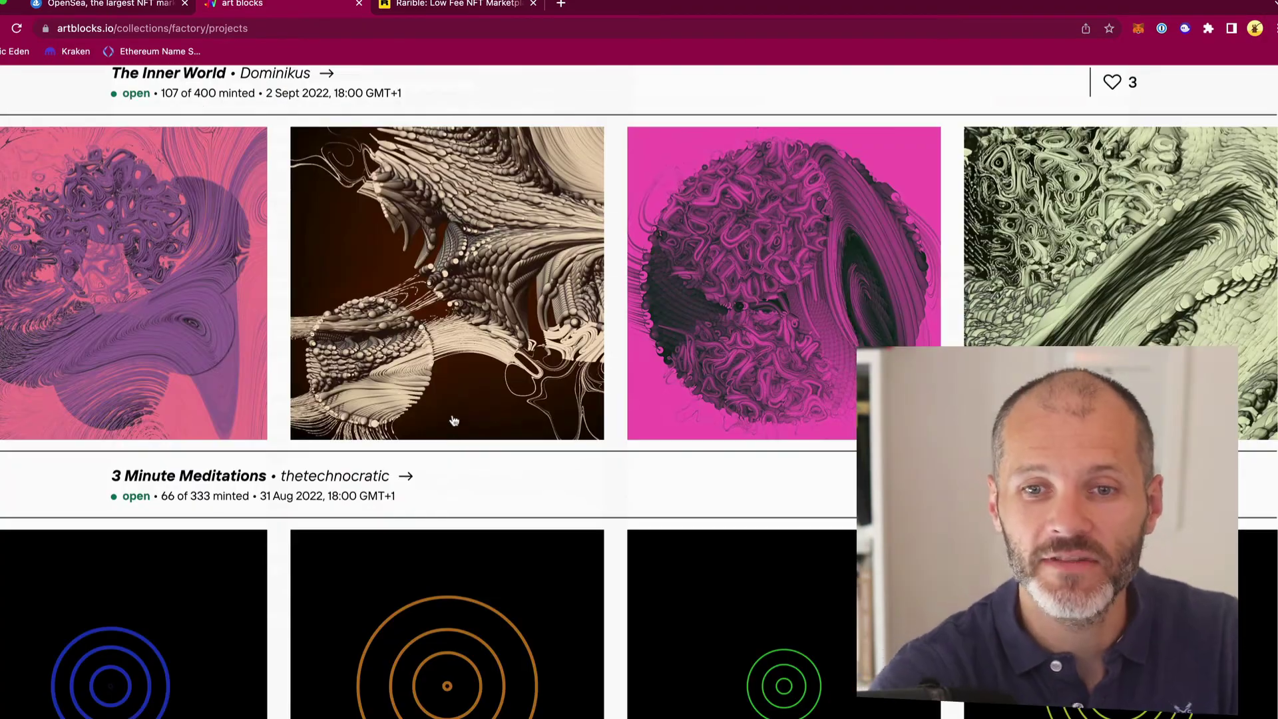
{"action": "scroll", "coordinate": [279, 404], "scroll_direction": "up", "scroll_amount": 2}
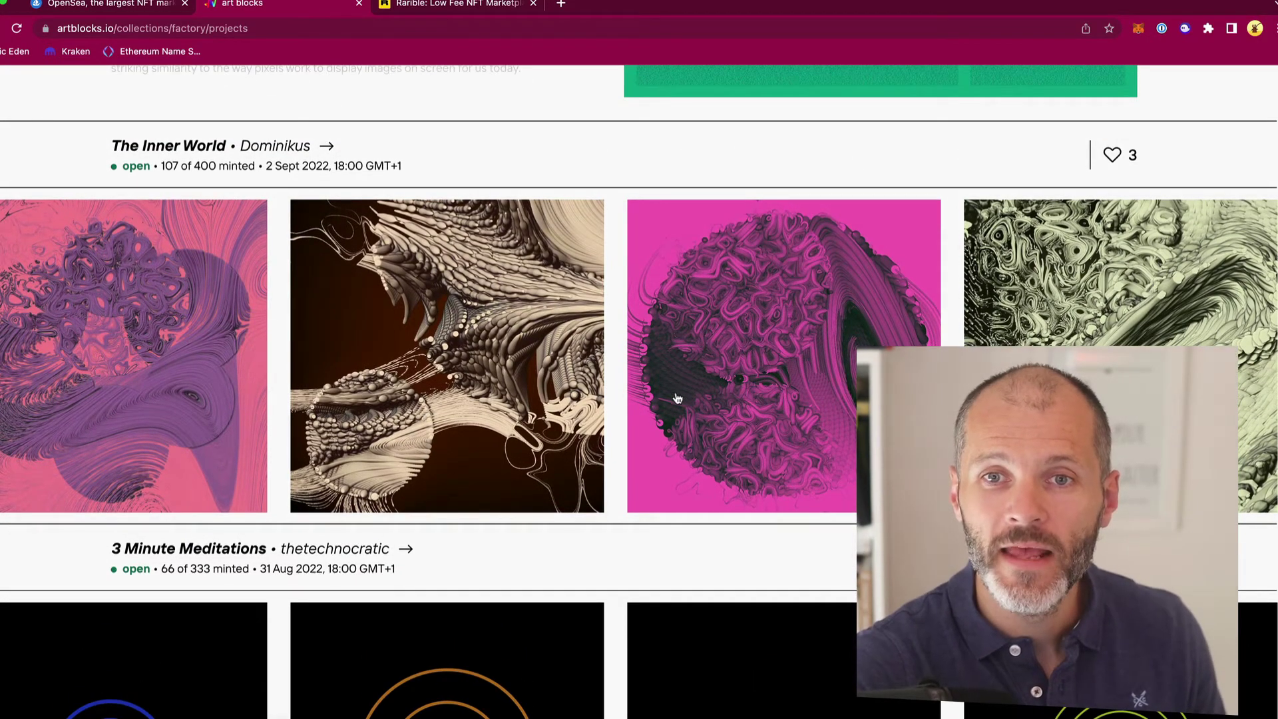
{"action": "scroll", "coordinate": [179, 474], "scroll_direction": "down", "scroll_amount": 7}
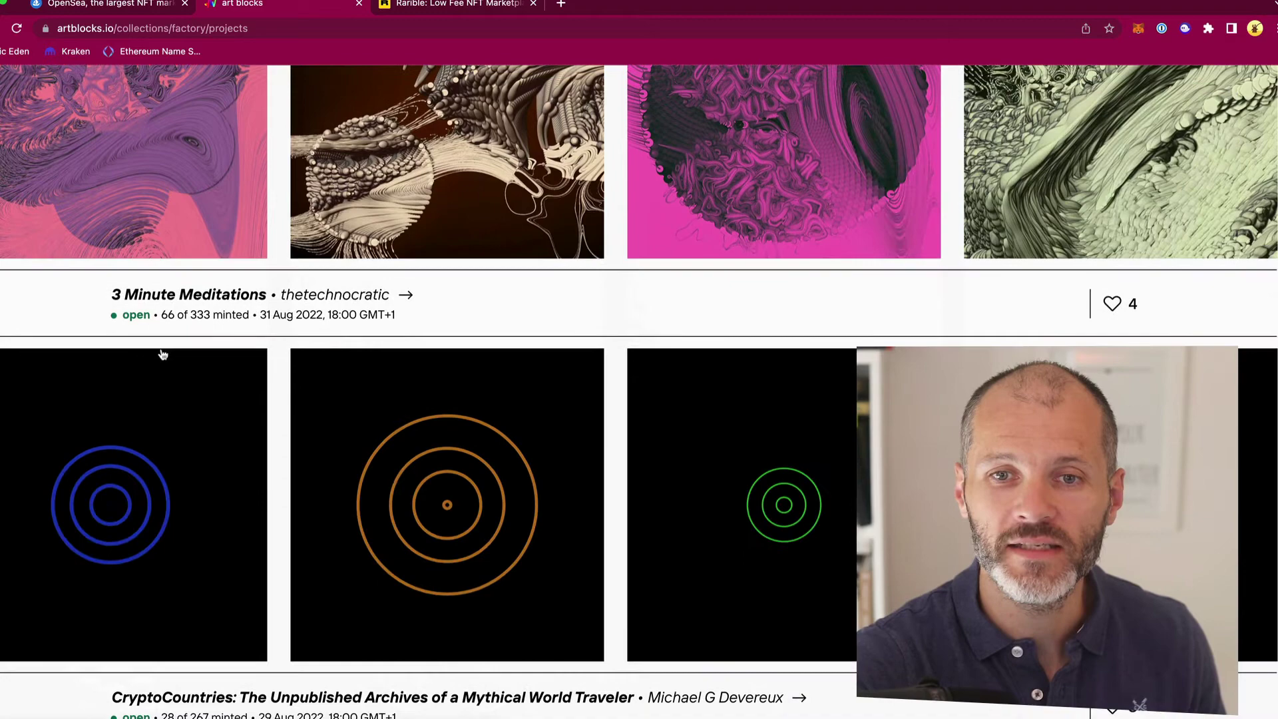
Step: Preview the 3 Minute Meditations #65 token page
{"action": "left_click", "coordinate": [231, 429]}
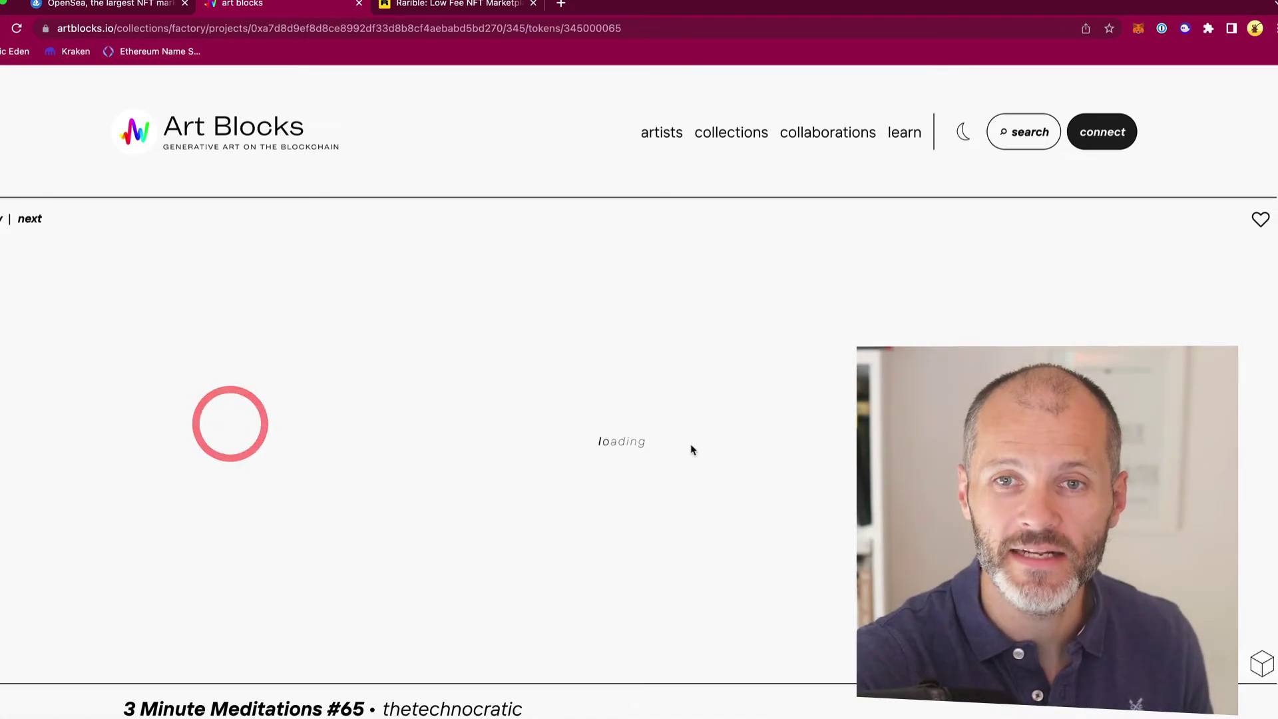
{"action": "scroll", "coordinate": [691, 443], "scroll_direction": "down", "scroll_amount": 2}
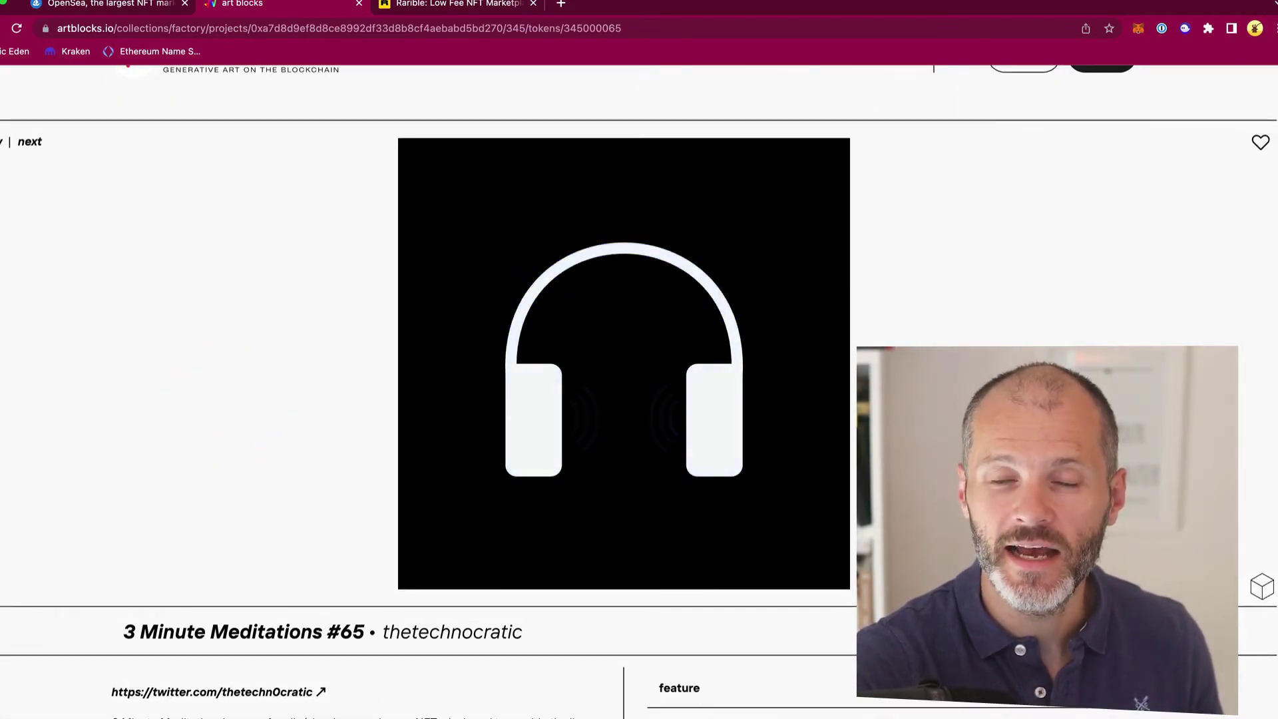
{"action": "scroll", "coordinate": [445, 581], "scroll_direction": "down", "scroll_amount": 7}
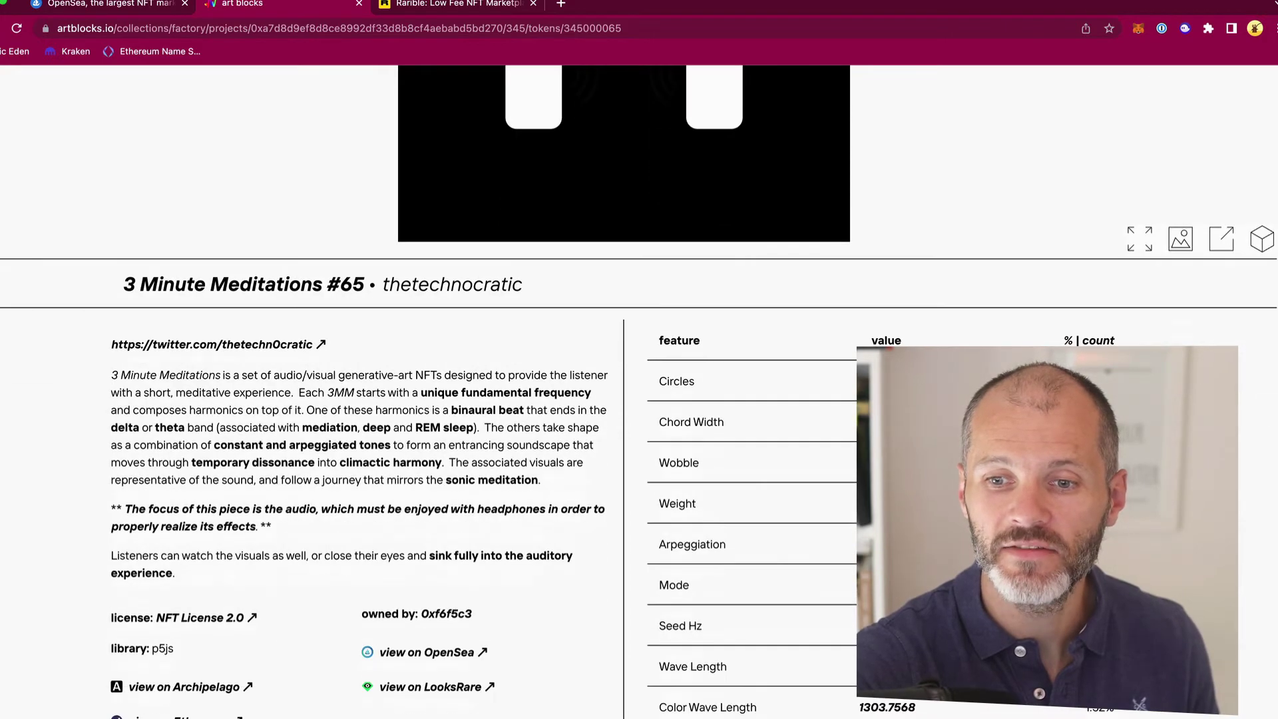
{"action": "scroll", "coordinate": [444, 575], "scroll_direction": "up", "scroll_amount": 3}
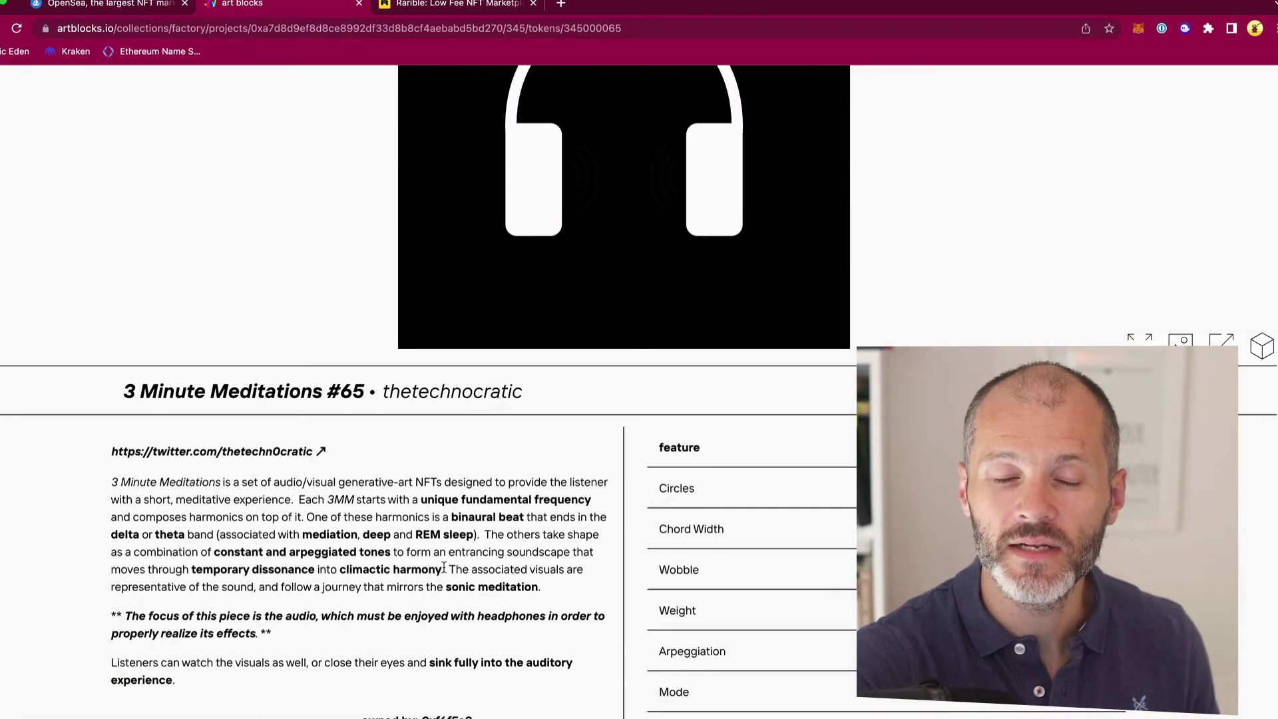
{"action": "scroll", "coordinate": [512, 576], "scroll_direction": "up", "scroll_amount": 2}
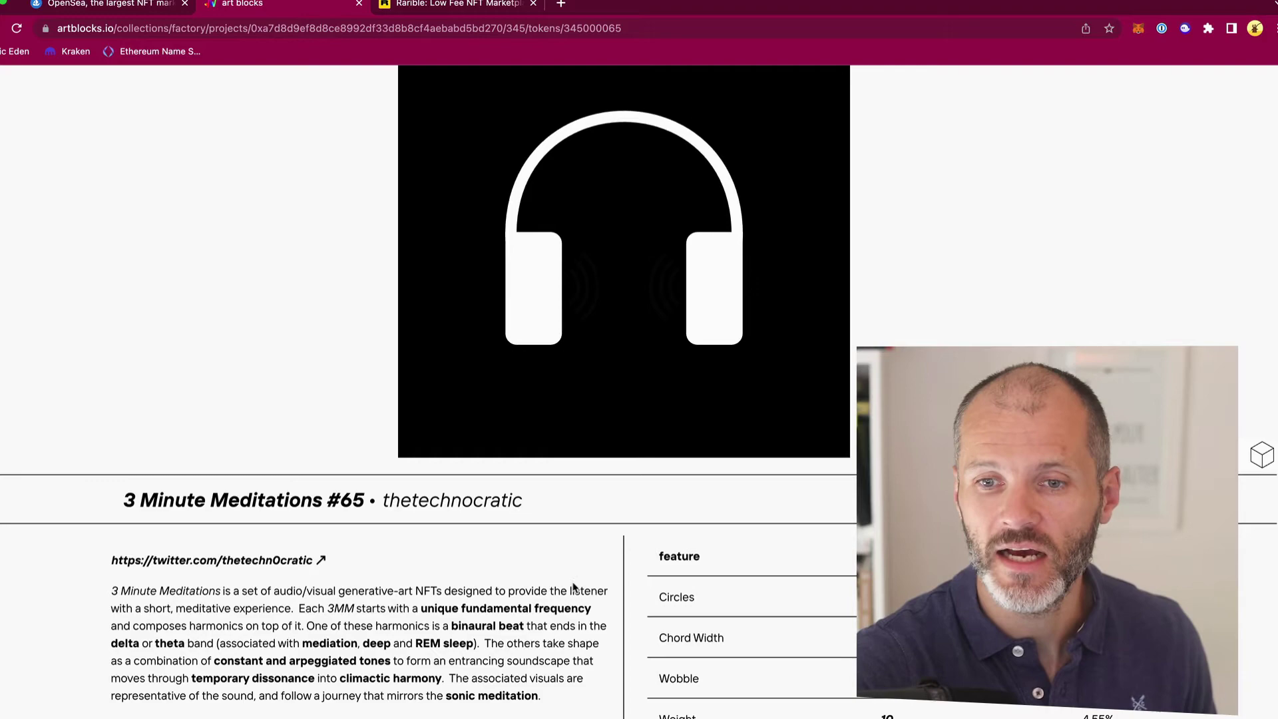
{"action": "scroll", "coordinate": [571, 592], "scroll_direction": "up", "scroll_amount": 2}
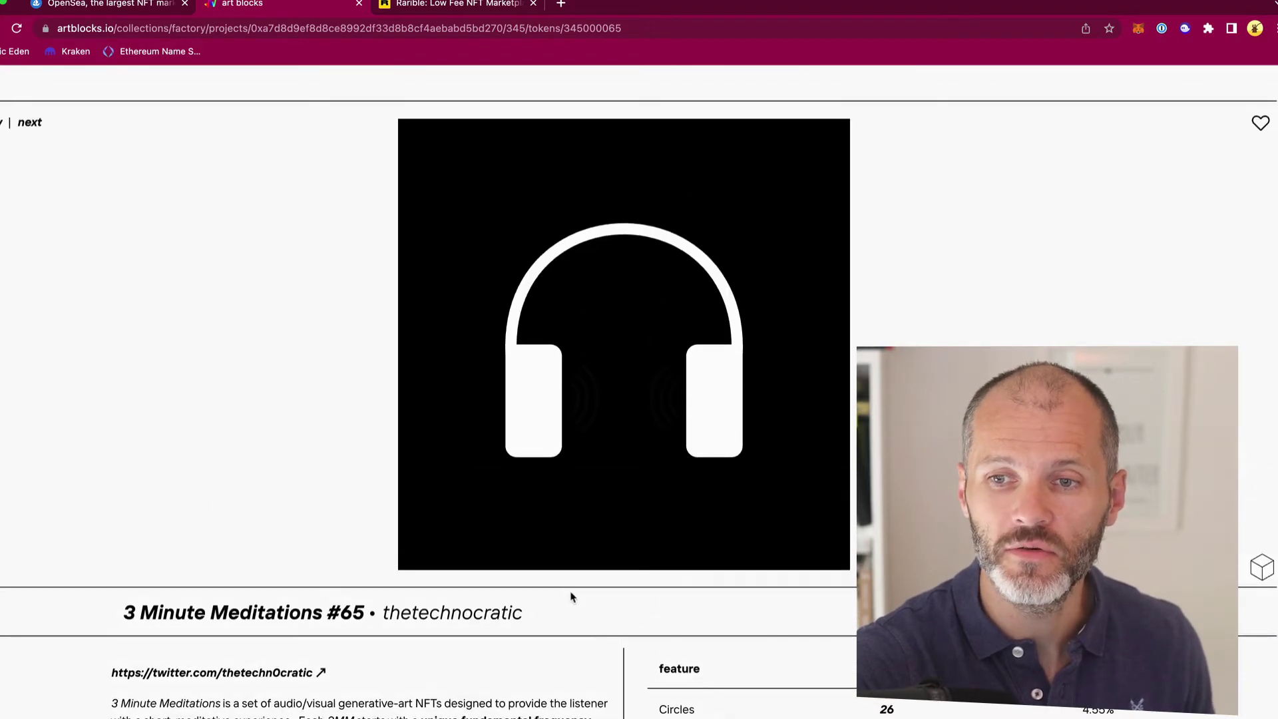
Step: Return to the Factory projects list and scroll through the projects
{"action": "left_click", "coordinate": [571, 594]}
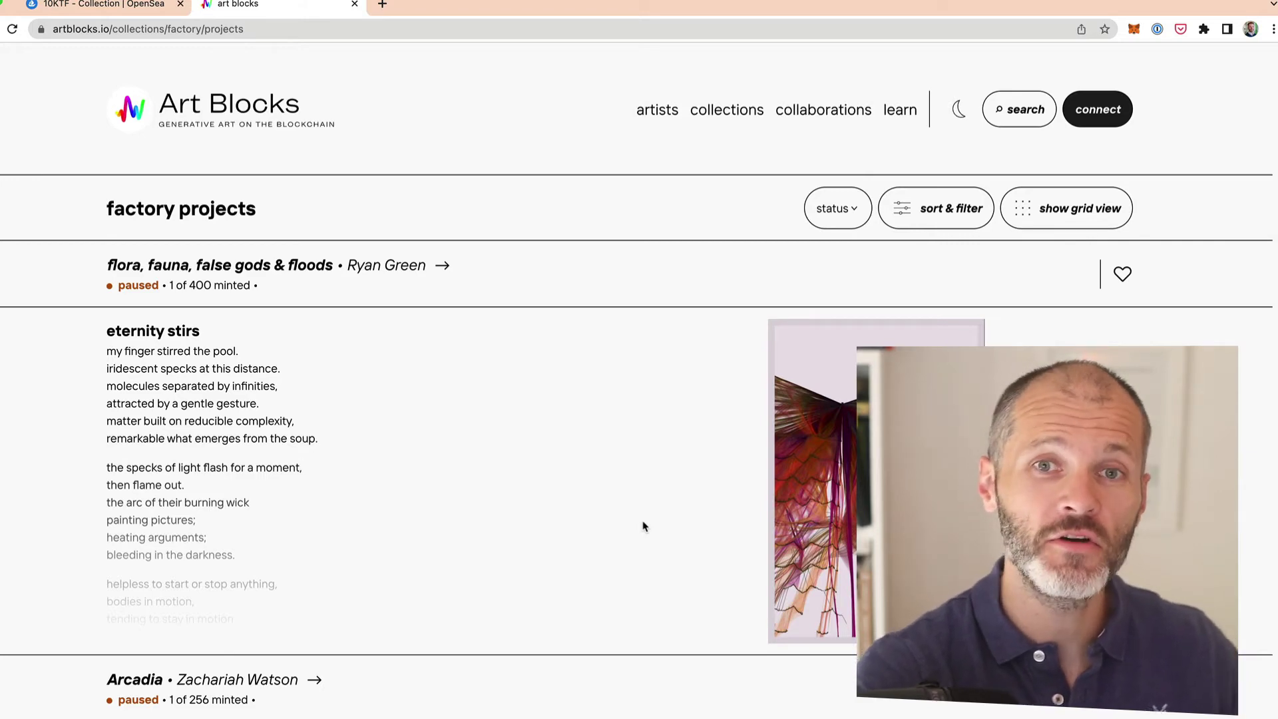
{"action": "scroll", "coordinate": [531, 480], "scroll_direction": "down", "scroll_amount": 3}
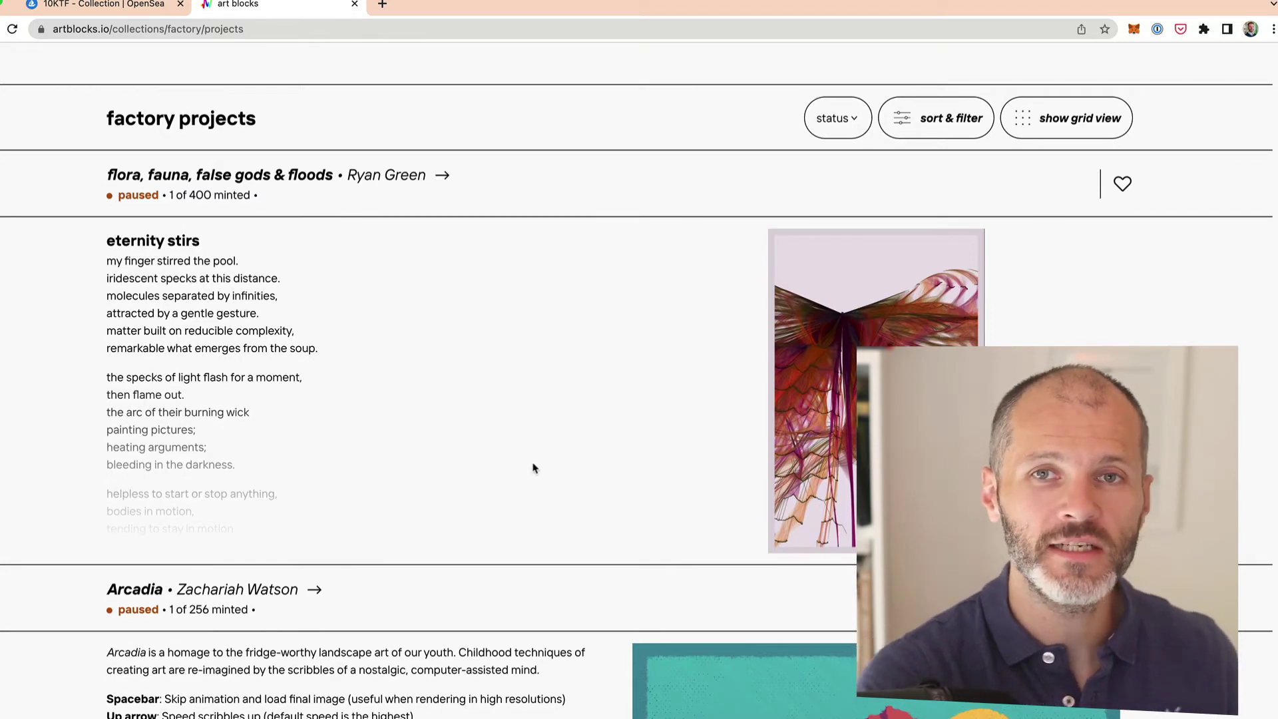
{"action": "scroll", "coordinate": [536, 464], "scroll_direction": "down", "scroll_amount": 5}
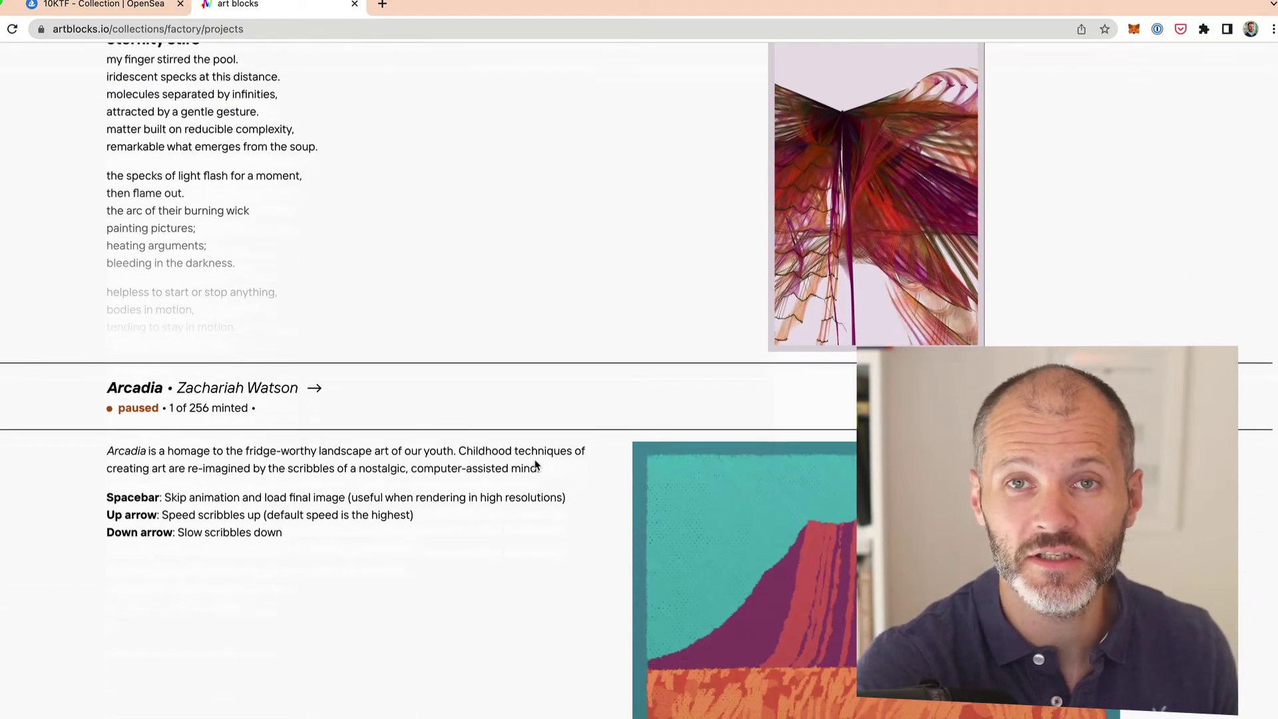
{"action": "scroll", "coordinate": [535, 464], "scroll_direction": "down", "scroll_amount": 15}
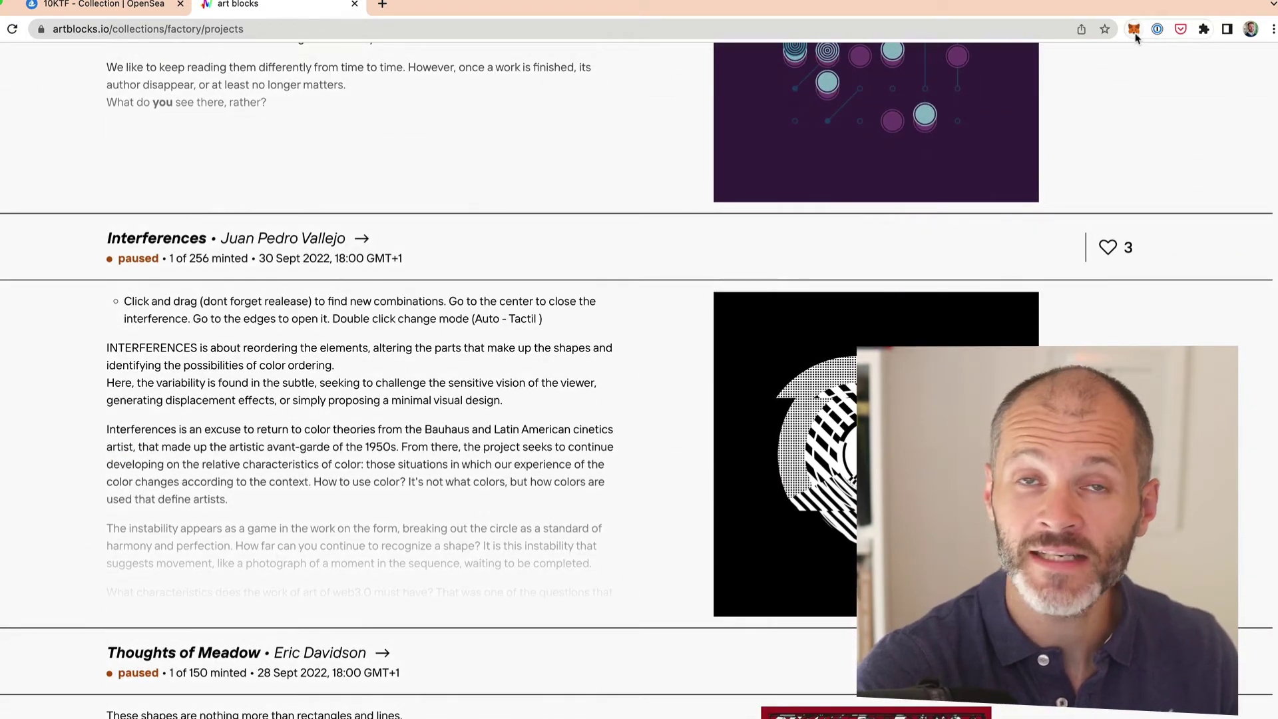
{"action": "scroll", "coordinate": [679, 345], "scroll_direction": "down", "scroll_amount": 7}
{"action": "scroll", "coordinate": [493, 368], "scroll_direction": "down", "scroll_amount": 20}
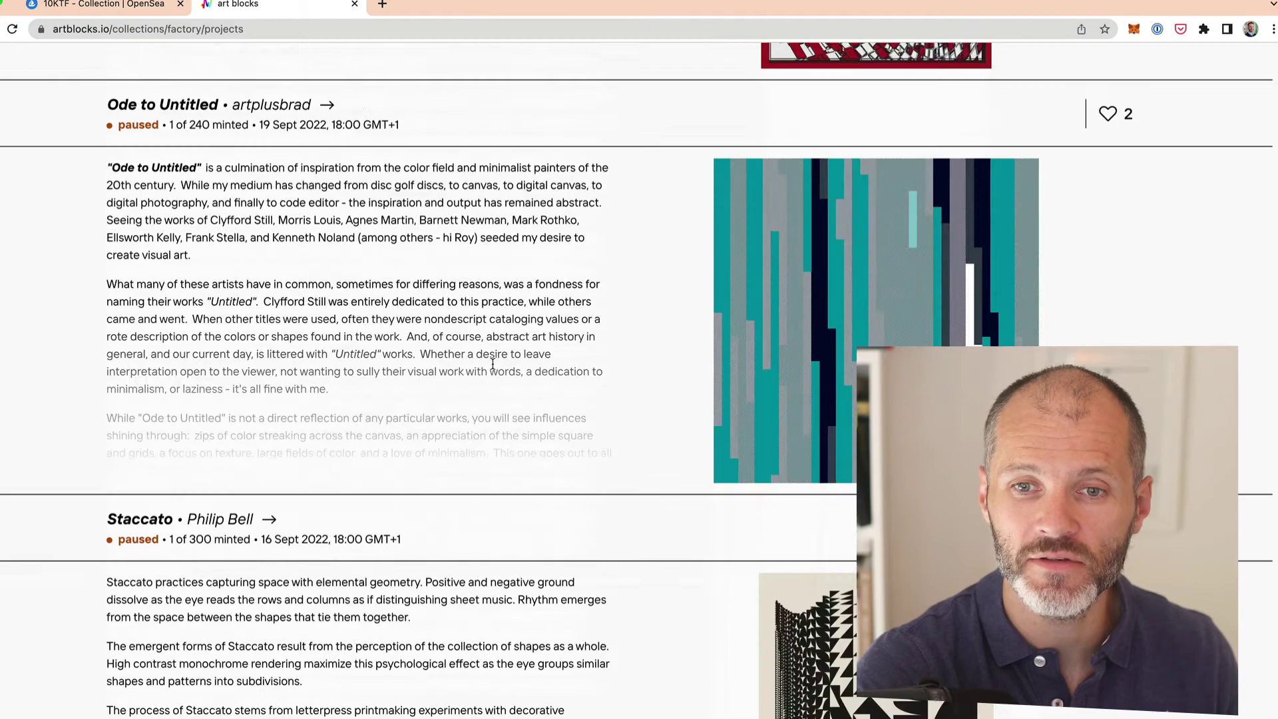
{"action": "scroll", "coordinate": [474, 370], "scroll_direction": "up", "scroll_amount": 2}
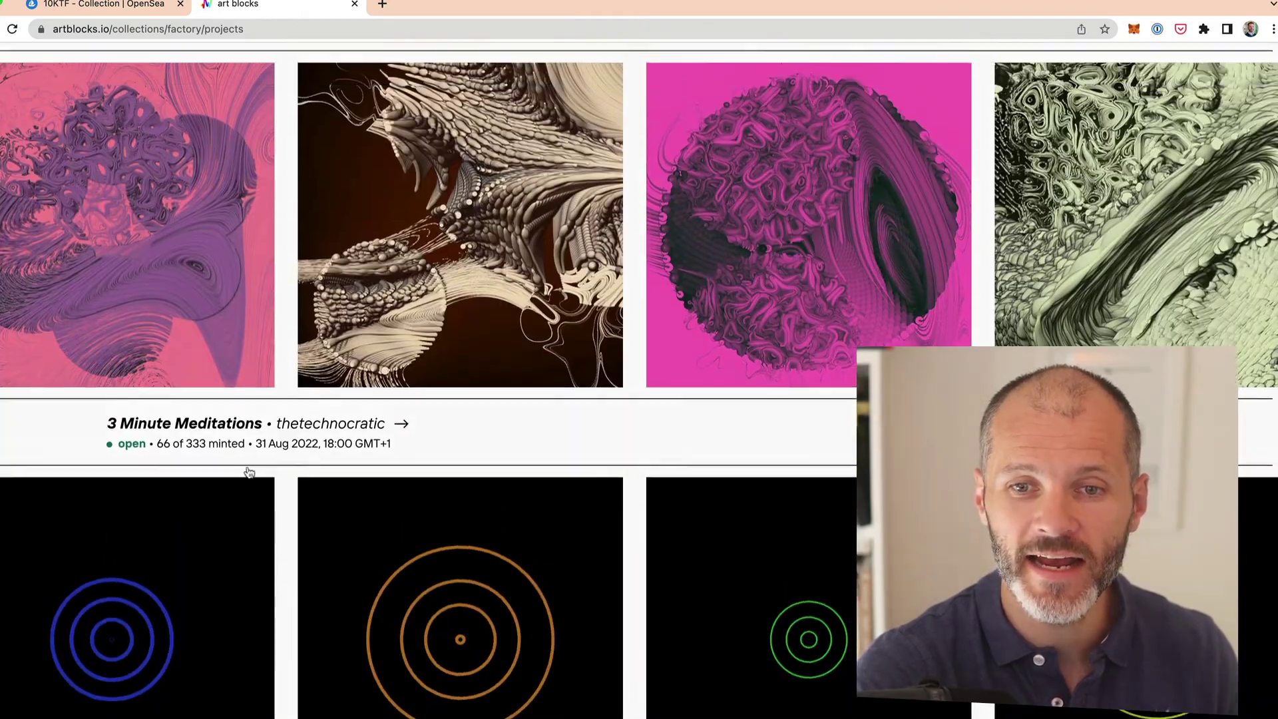
Step: Open The Inner World project and connect MetaMask, signing the Art Blocks request
{"action": "left_click", "coordinate": [190, 93]}
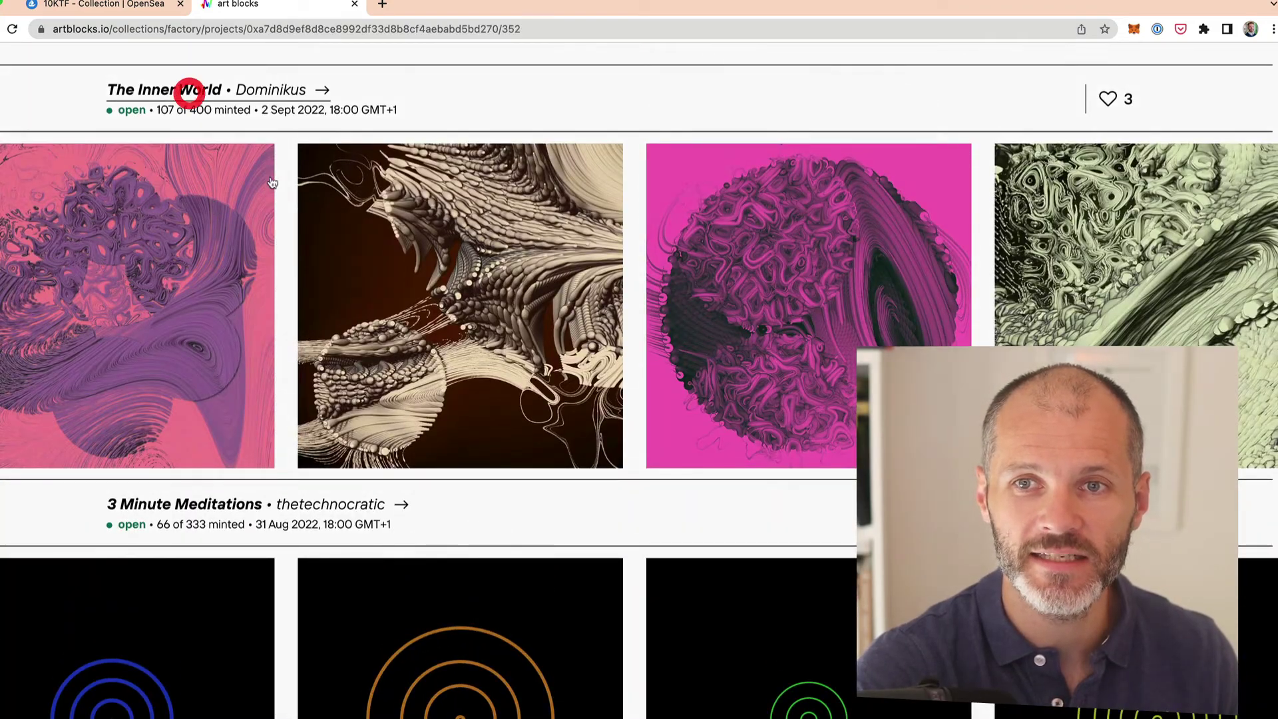
{"action": "scroll", "coordinate": [650, 427], "scroll_direction": "down", "scroll_amount": 6}
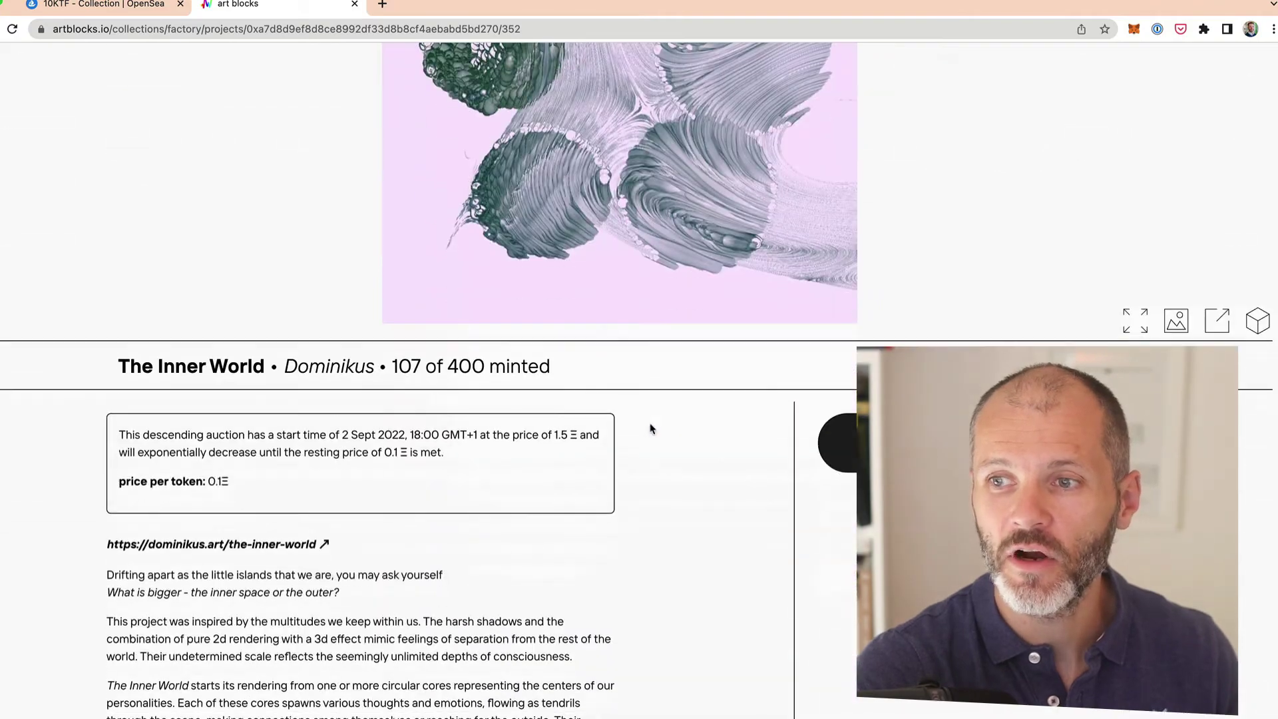
{"action": "left_click", "coordinate": [838, 442]}
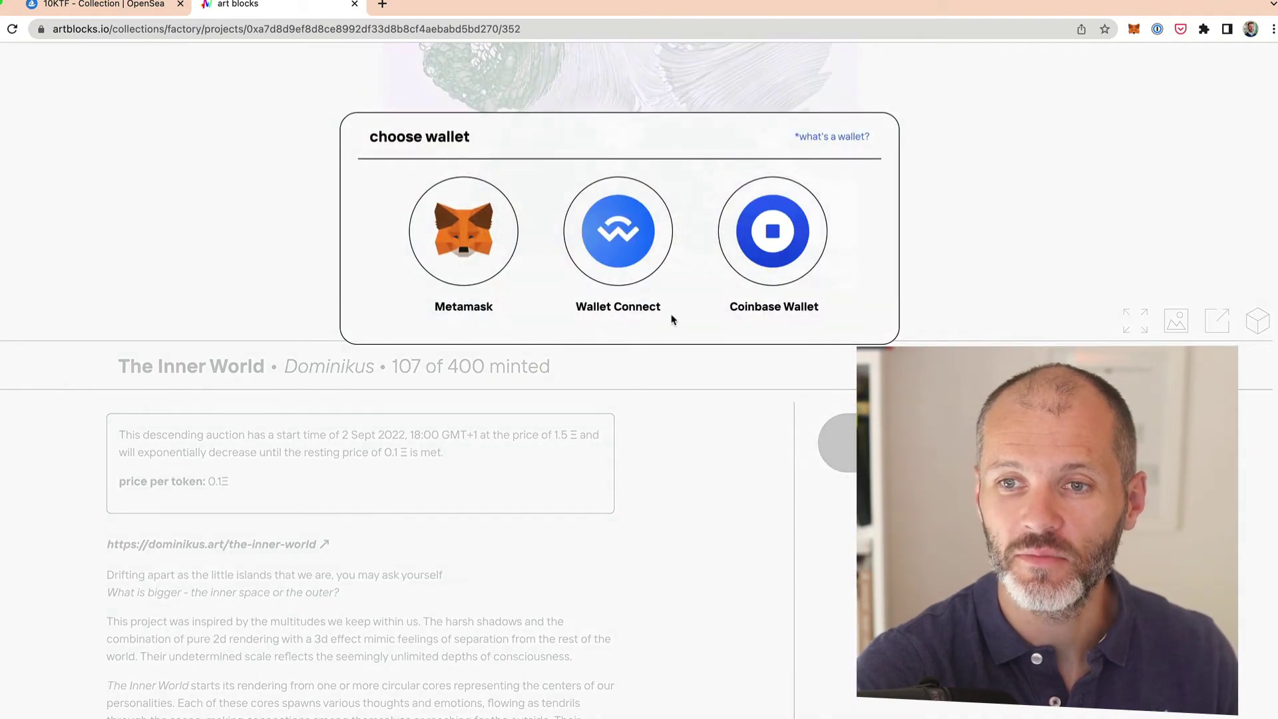
{"action": "left_click", "coordinate": [491, 238]}
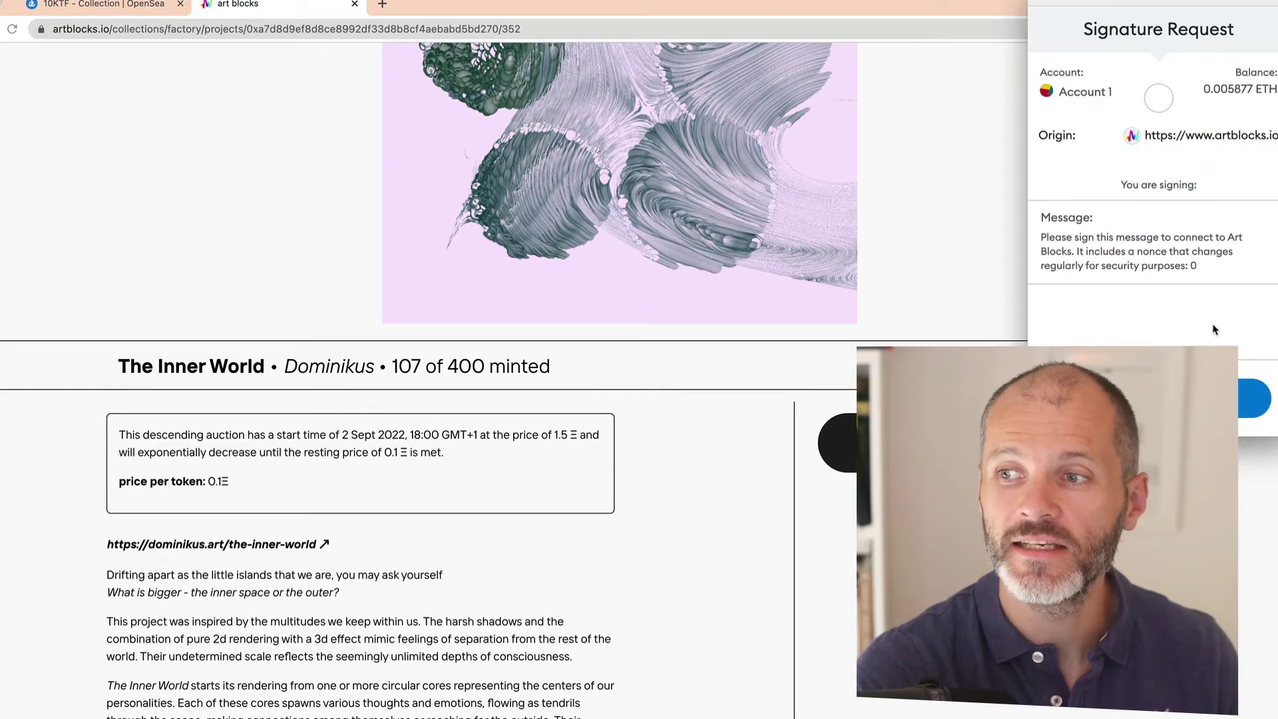
{"action": "left_click", "coordinate": [1255, 398]}
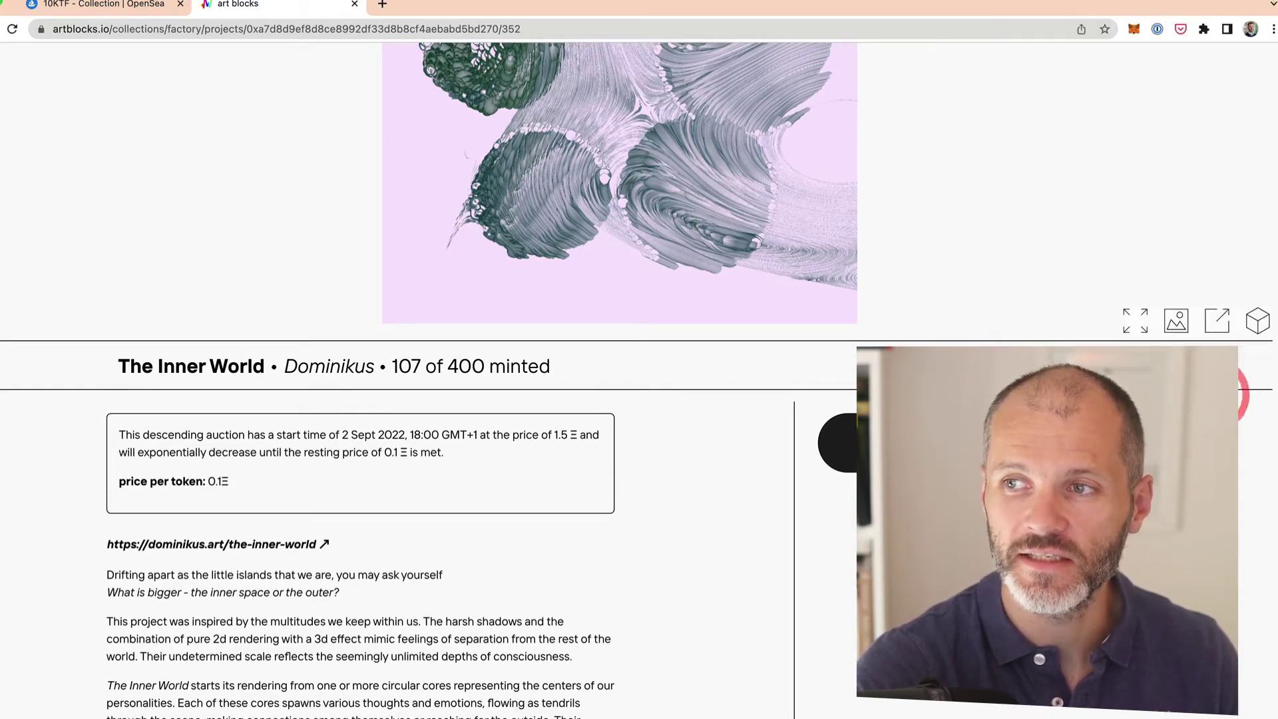
{"action": "scroll", "coordinate": [665, 420], "scroll_direction": "down", "scroll_amount": 4}
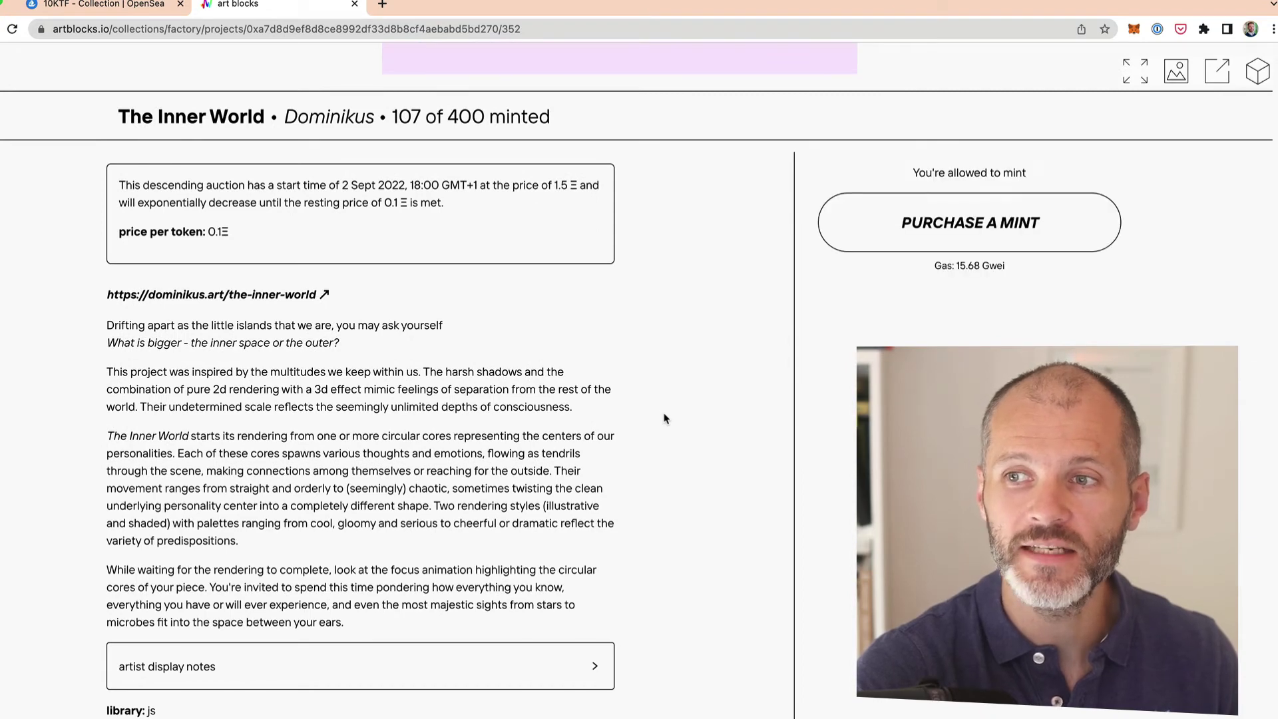
Step: Mint The Inner World with the recipient's ENS name as the 'purchase to' address
{"action": "left_click", "coordinate": [963, 235]}
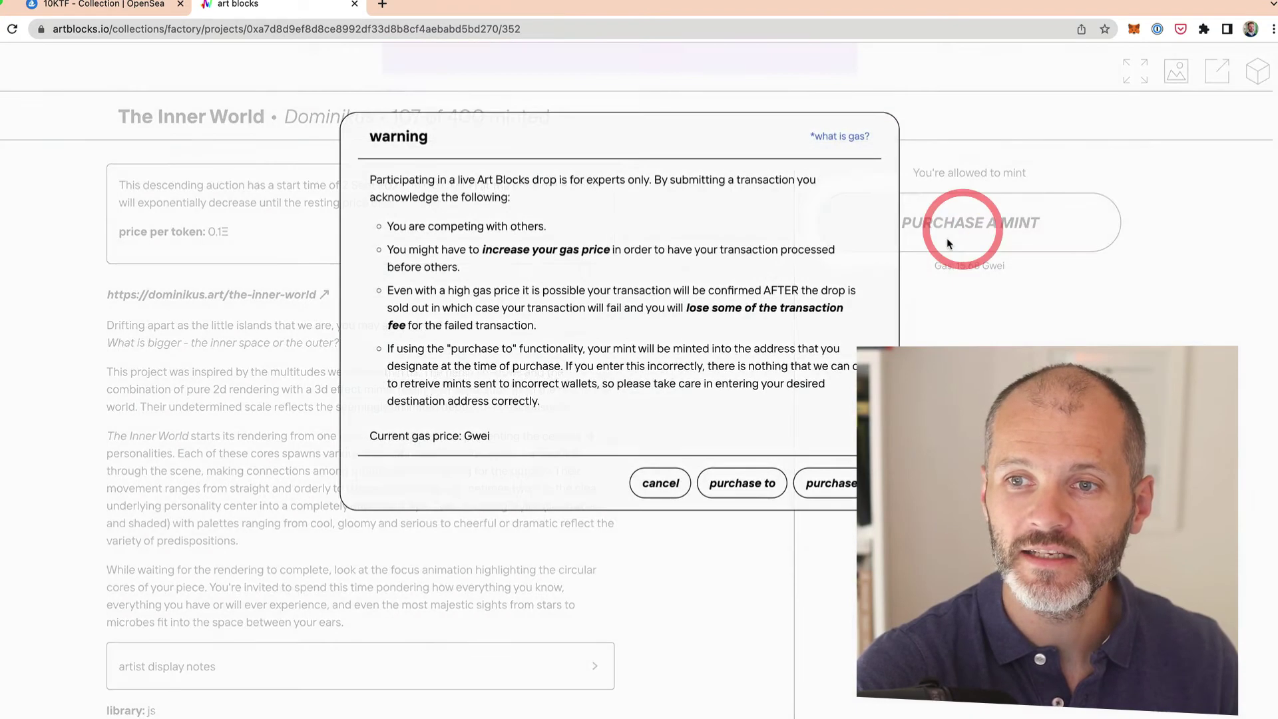
{"action": "left_click", "coordinate": [774, 484]}
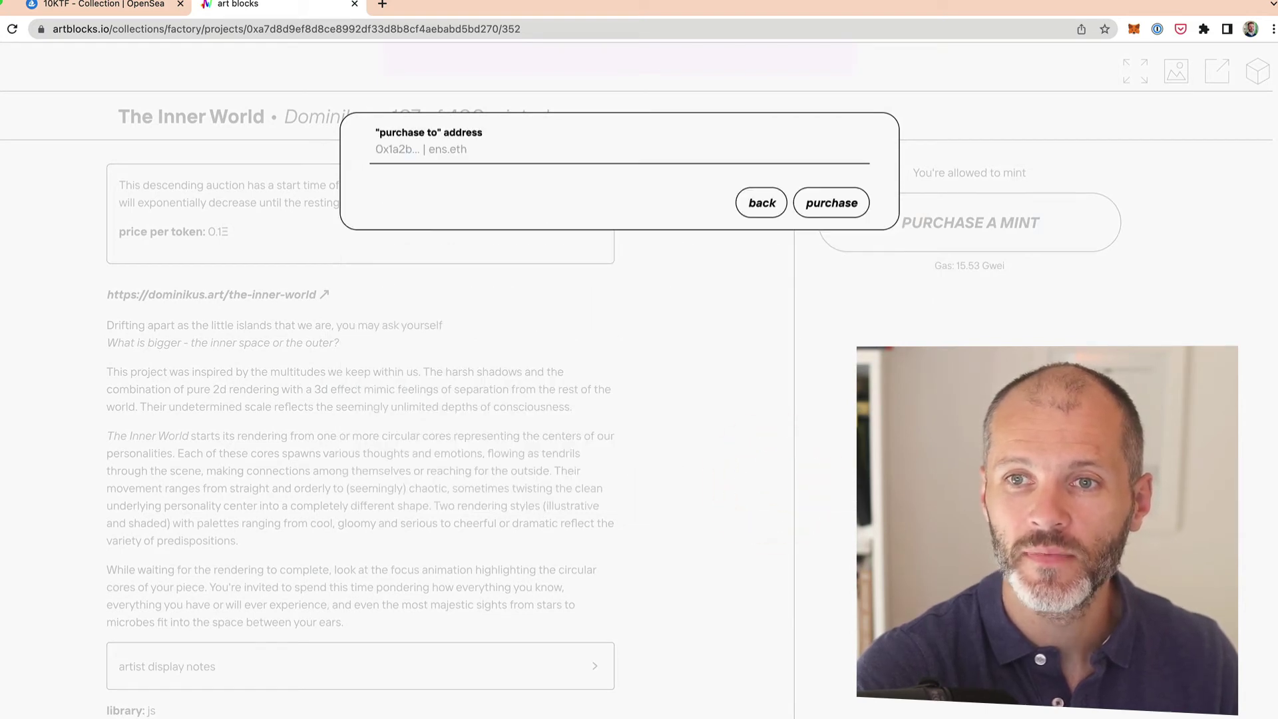
{"action": "left_click", "coordinate": [386, 149]}
{"action": "type", "text": "becomeawriter.eth"}
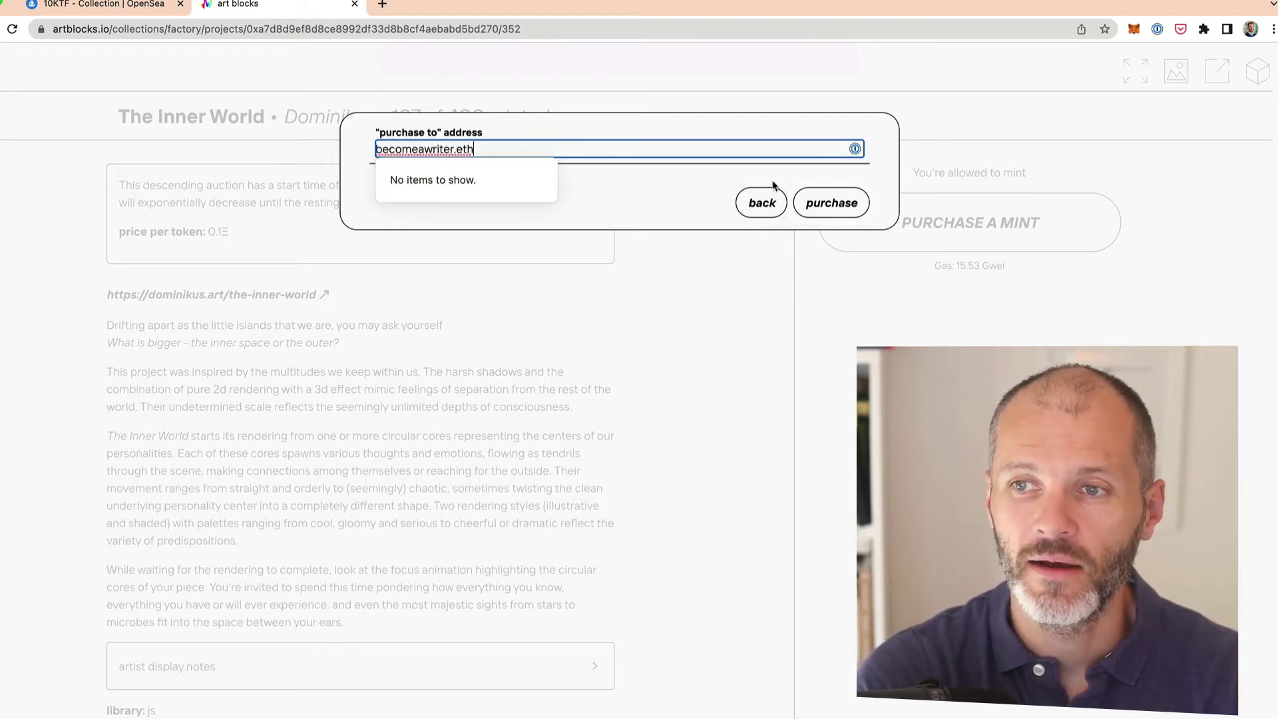
{"action": "left_click", "coordinate": [808, 201]}
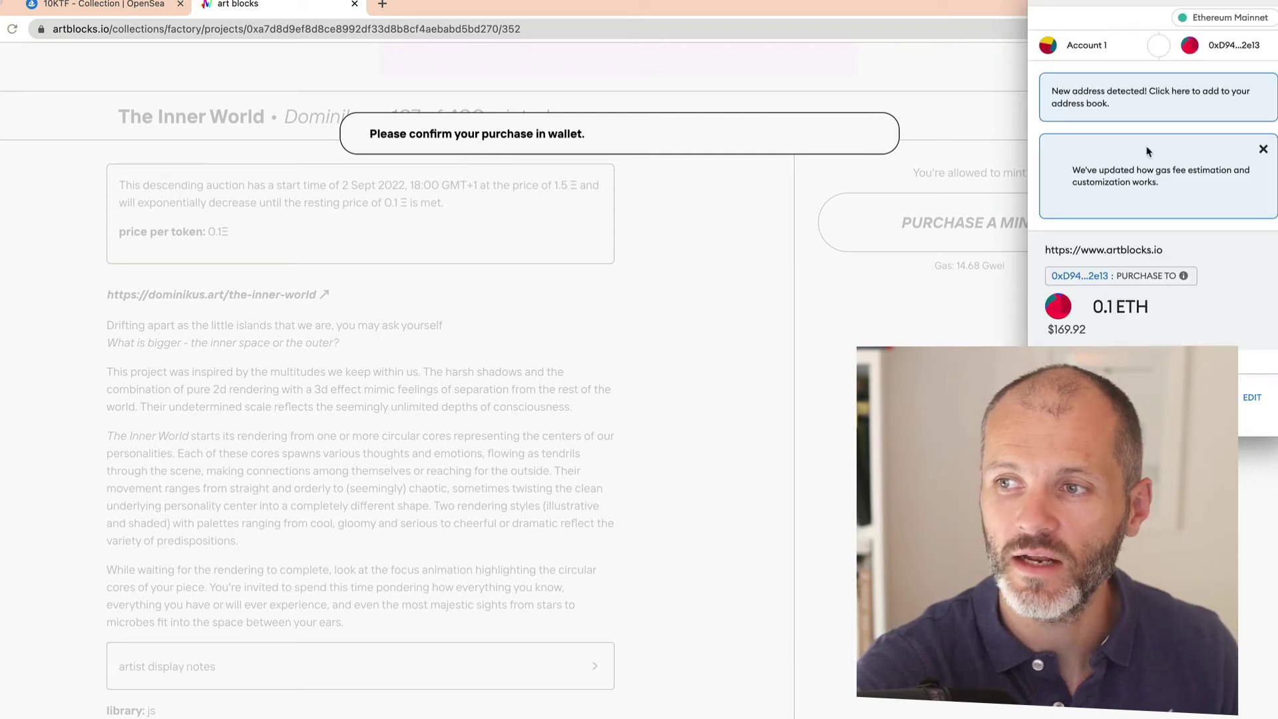
Step: Review the 0.1 ETH price, estimated gas fee and roughly 0.1078 ETH total in MetaMask's Details
{"action": "scroll", "coordinate": [1089, 312], "scroll_direction": "down", "scroll_amount": 5}
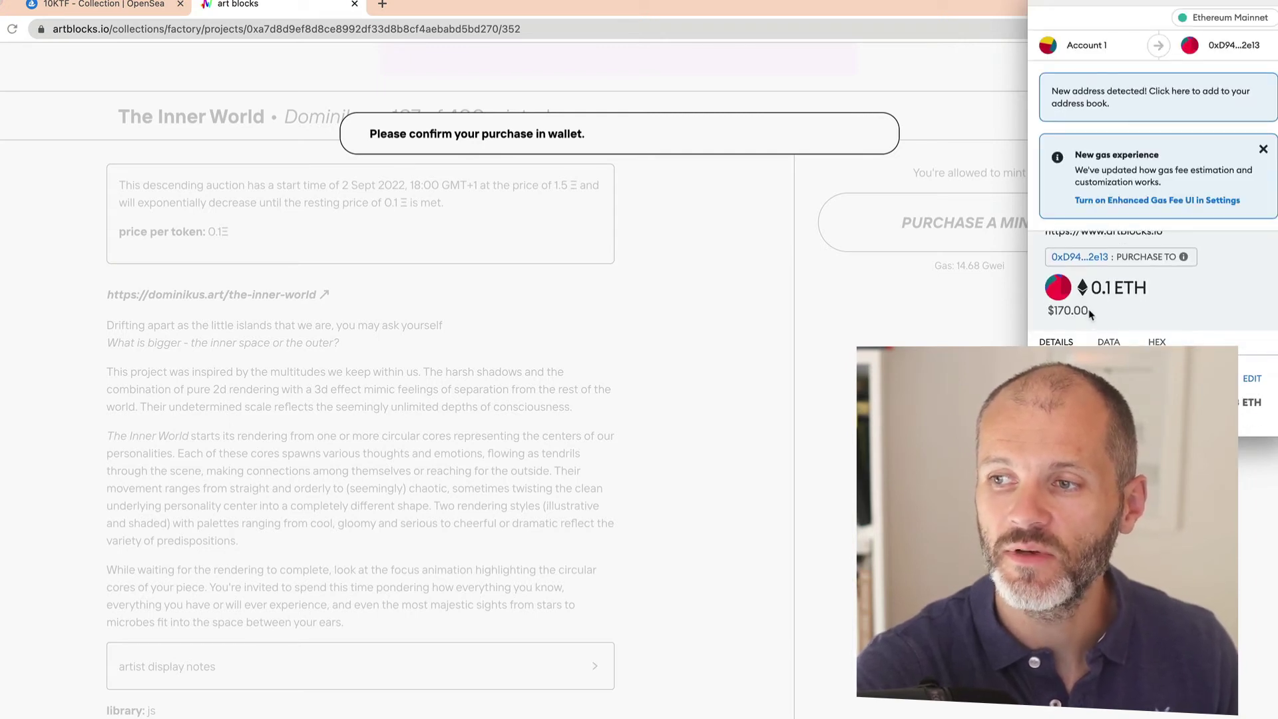
{"action": "scroll", "coordinate": [1092, 313], "scroll_direction": "down", "scroll_amount": 2}
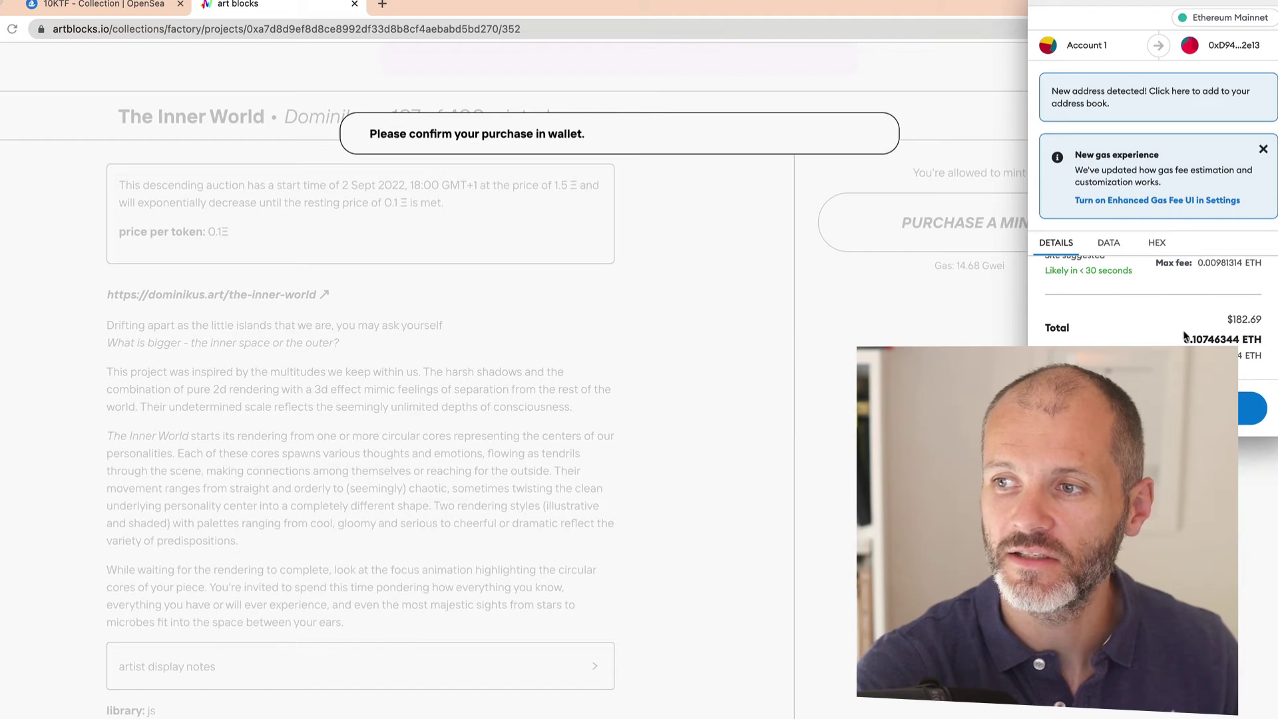
{"action": "scroll", "coordinate": [1132, 299], "scroll_direction": "up", "scroll_amount": 1}
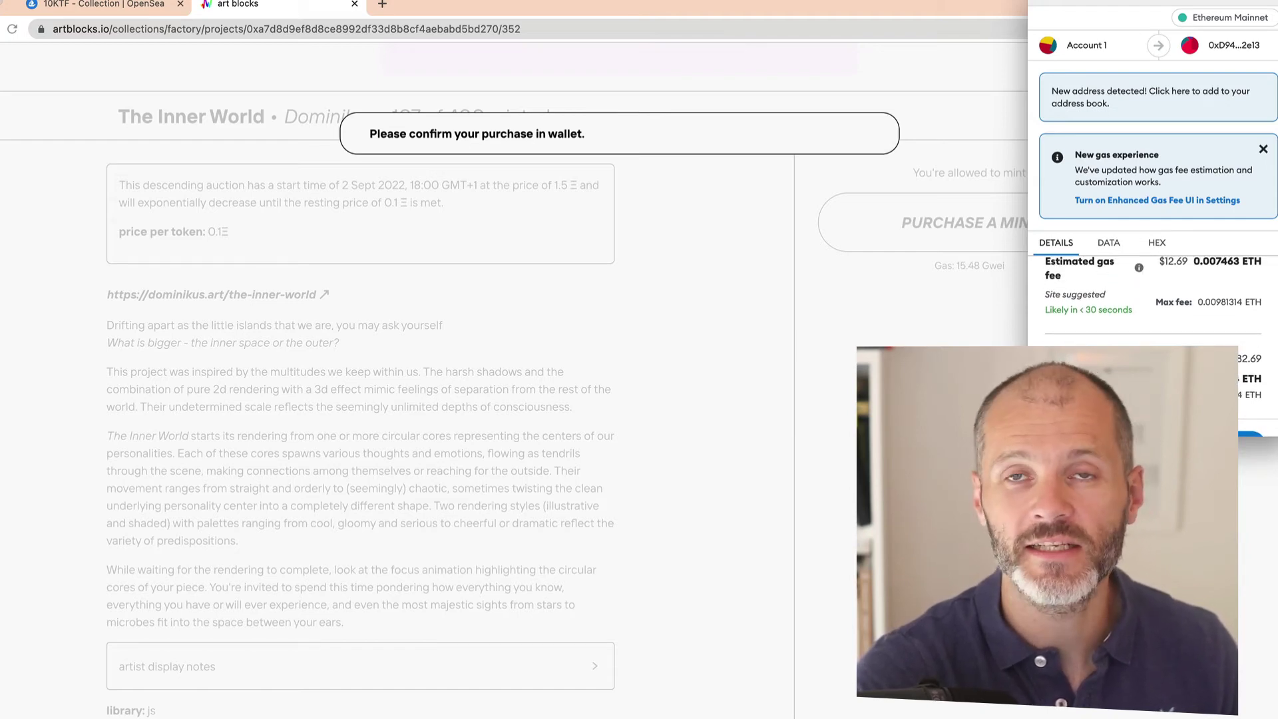
{"action": "scroll", "coordinate": [1131, 300], "scroll_direction": "up", "scroll_amount": 1}
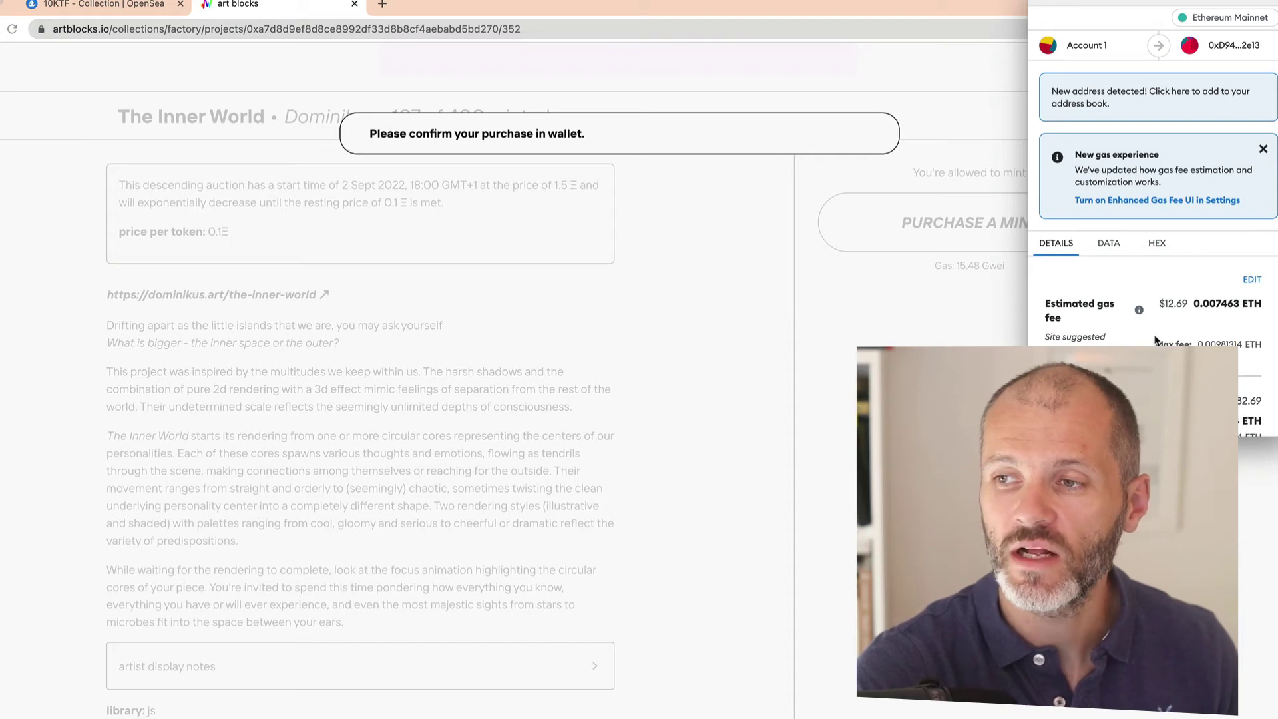
{"action": "scroll", "coordinate": [1155, 340], "scroll_direction": "down", "scroll_amount": 3}
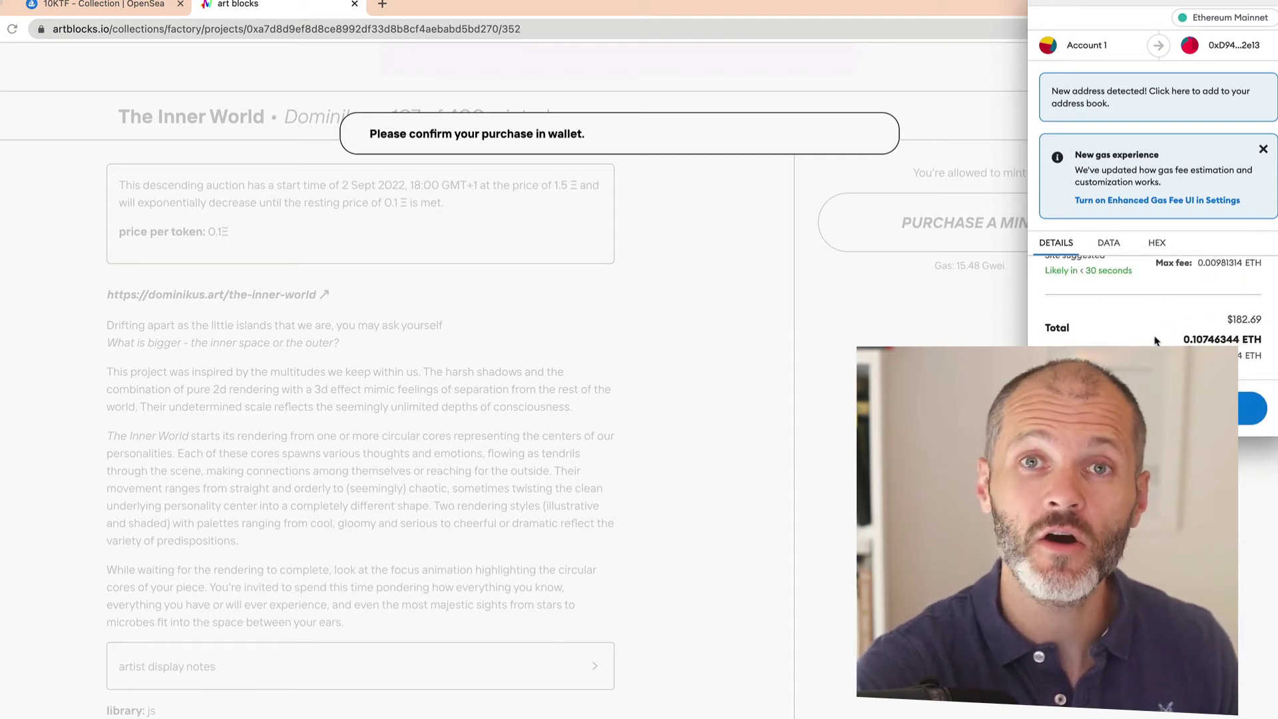
{"action": "scroll", "coordinate": [1155, 340], "scroll_direction": "up", "scroll_amount": 3}
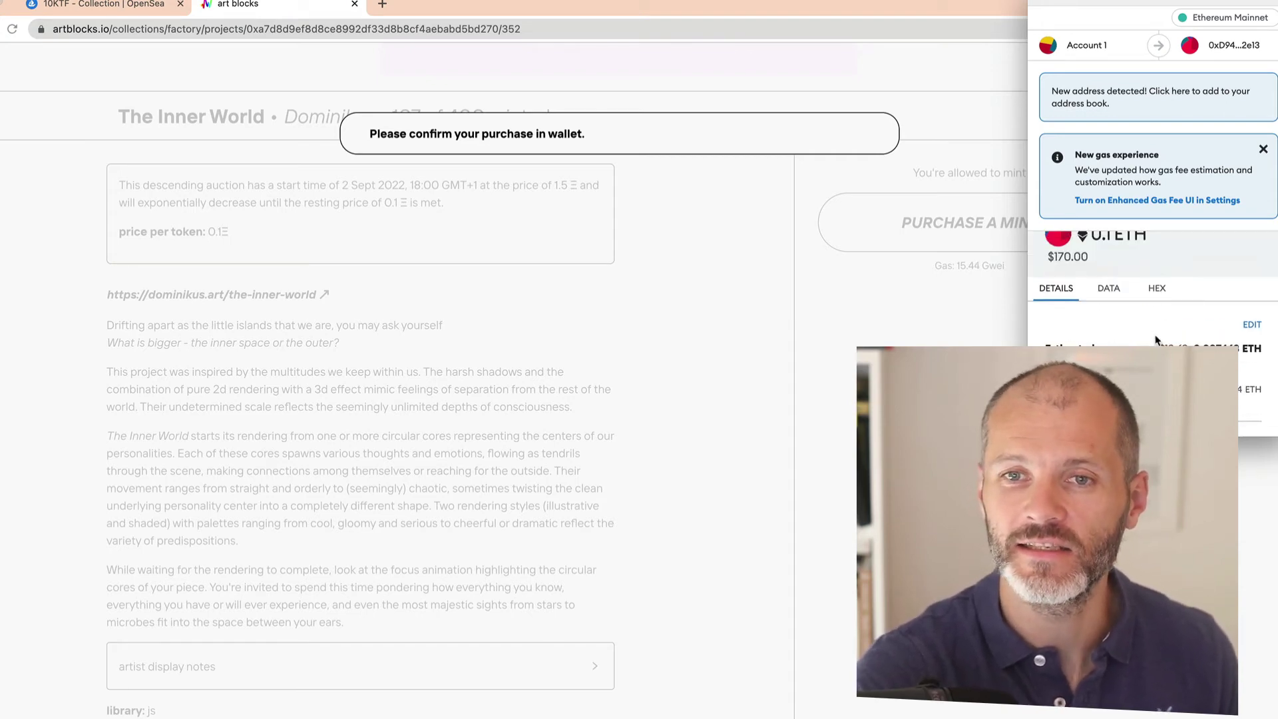
{"action": "scroll", "coordinate": [1171, 333], "scroll_direction": "down", "scroll_amount": 3}
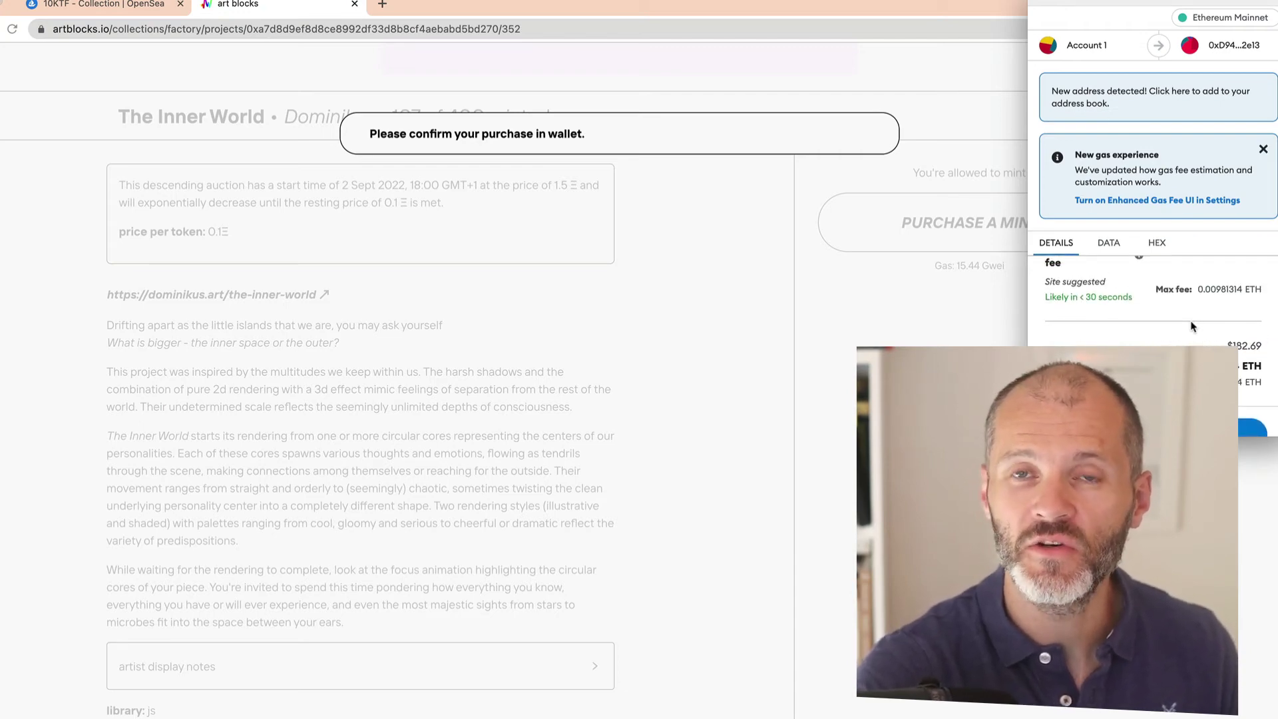
{"action": "scroll", "coordinate": [1192, 326], "scroll_direction": "up", "scroll_amount": 1}
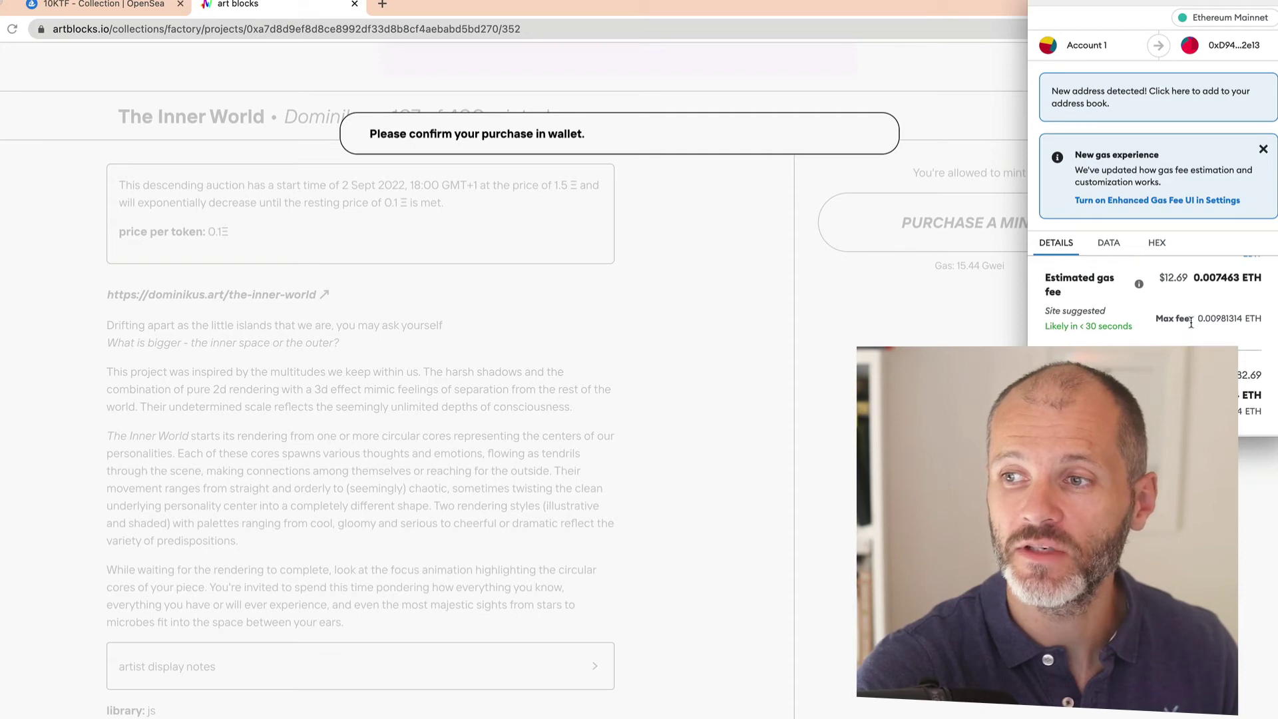
{"action": "scroll", "coordinate": [1159, 272], "scroll_direction": "down", "scroll_amount": 2}
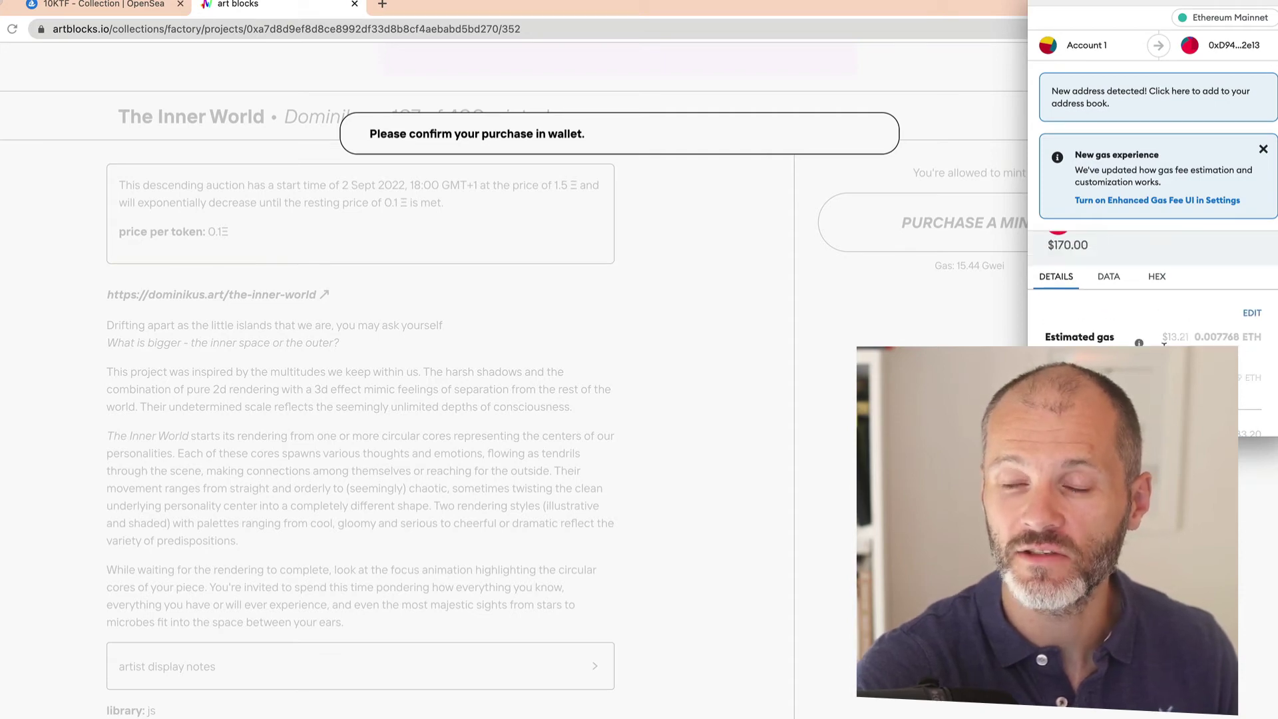
{"action": "scroll", "coordinate": [1152, 299], "scroll_direction": "down", "scroll_amount": 1}
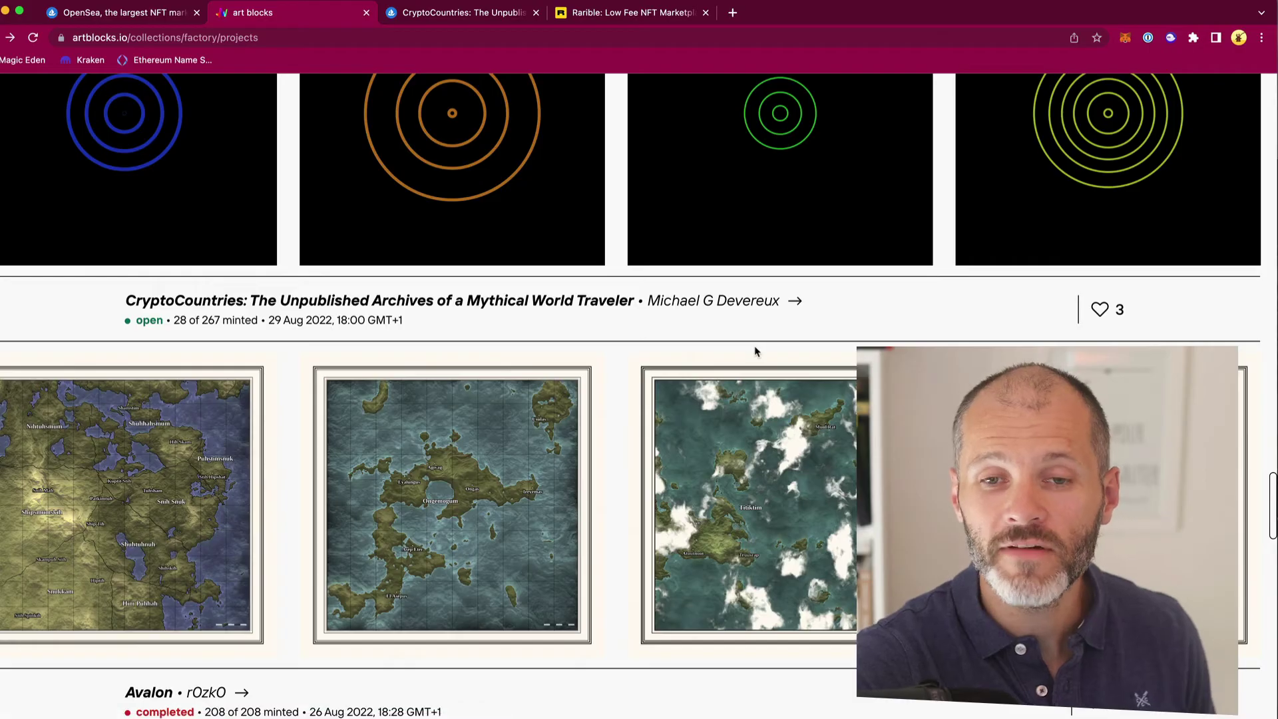
{"action": "left_click", "coordinate": [164, 495]}
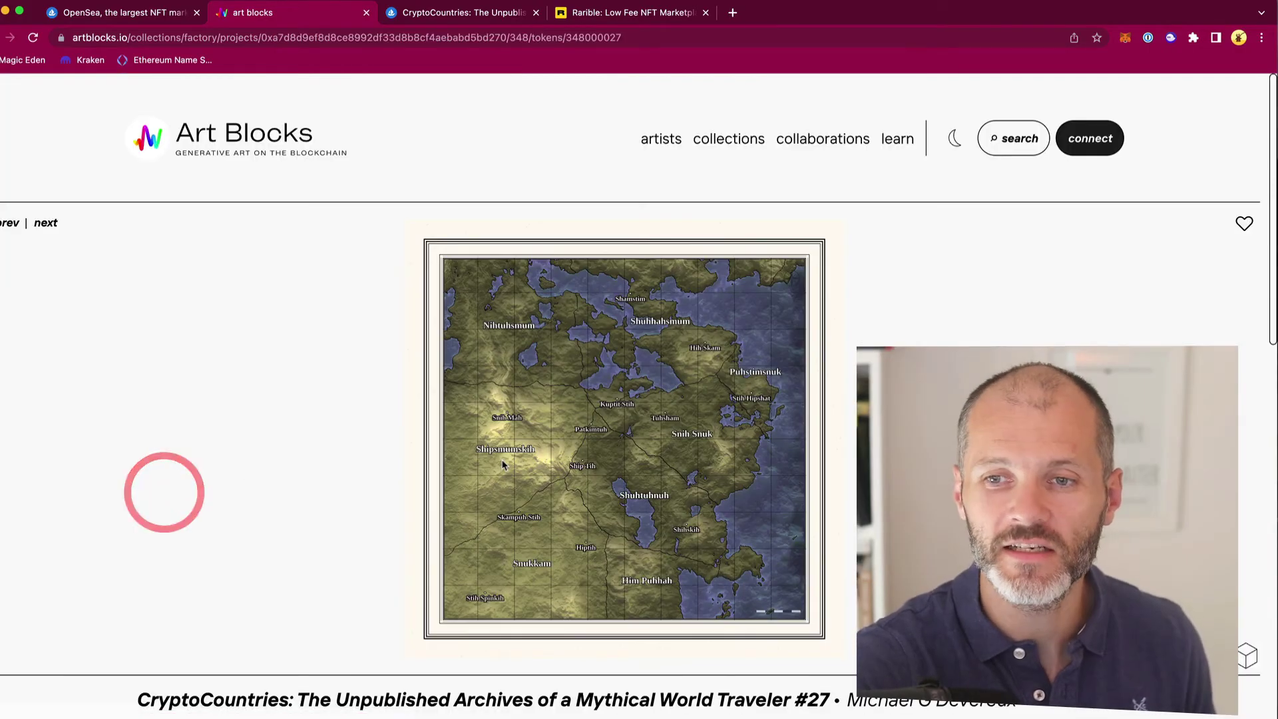
{"action": "scroll", "coordinate": [504, 479], "scroll_direction": "down", "scroll_amount": 4}
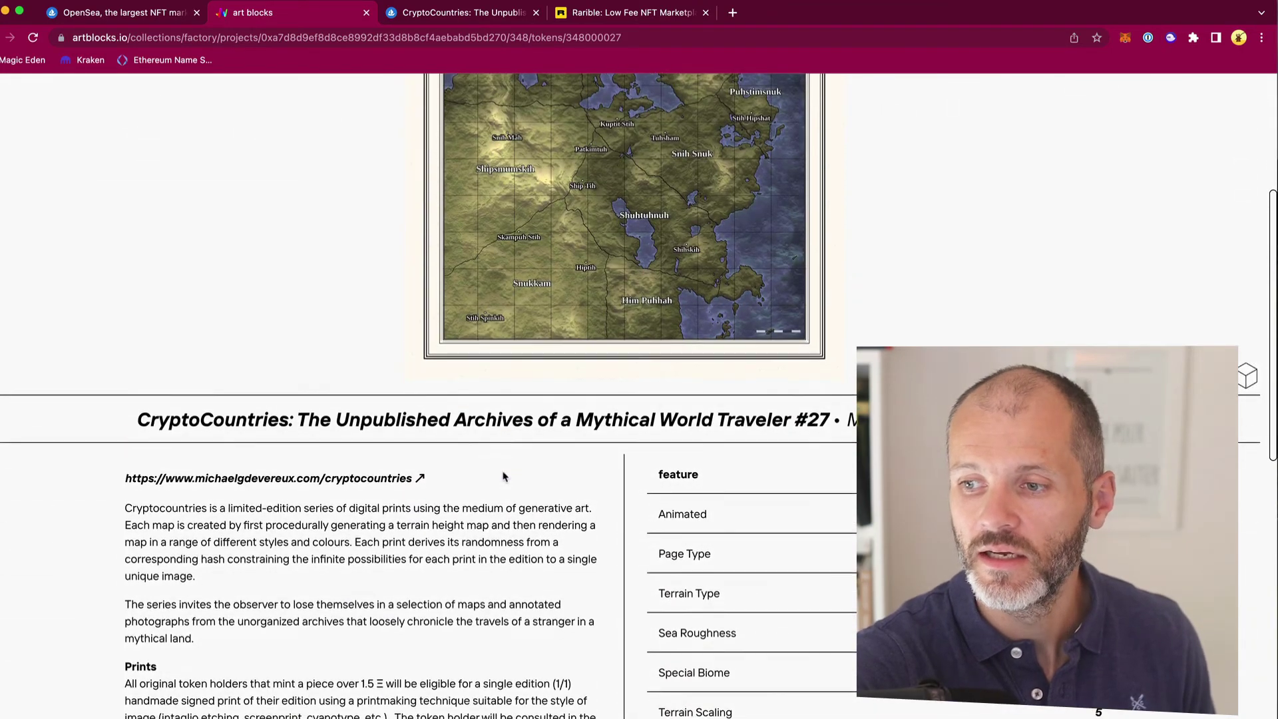
{"action": "scroll", "coordinate": [505, 476], "scroll_direction": "down", "scroll_amount": 5}
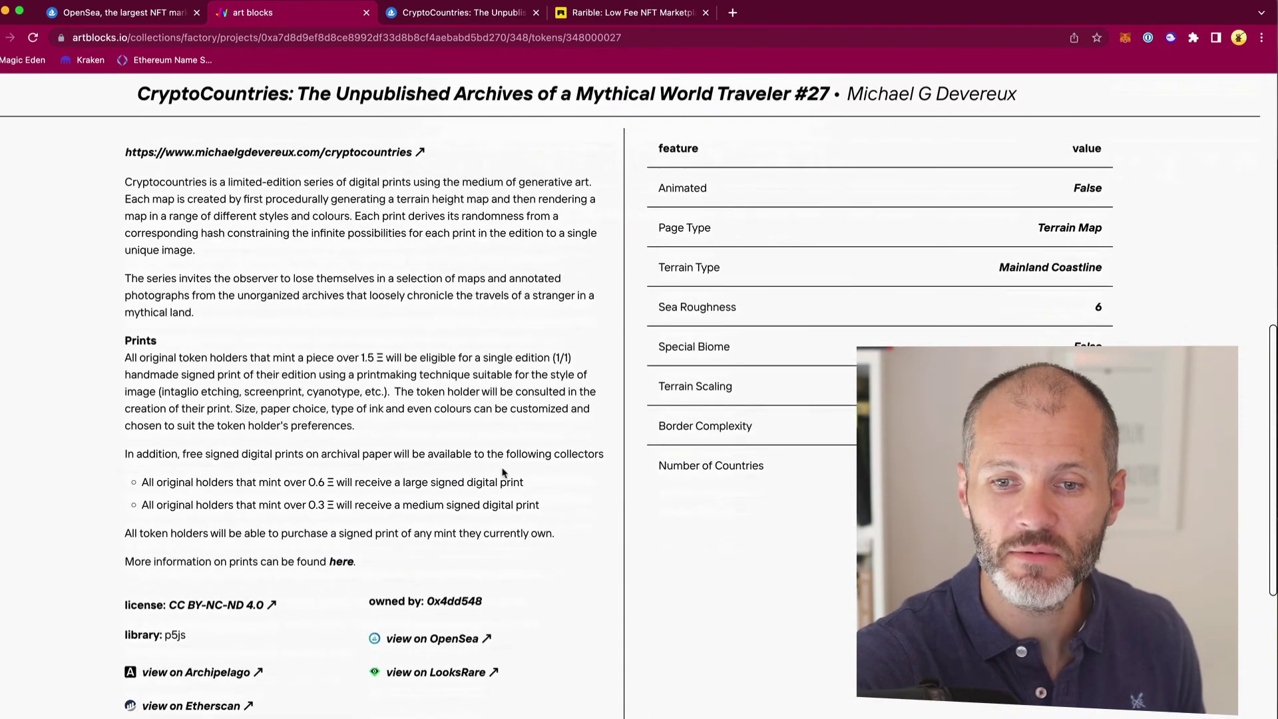
{"action": "left_click", "coordinate": [480, 20]}
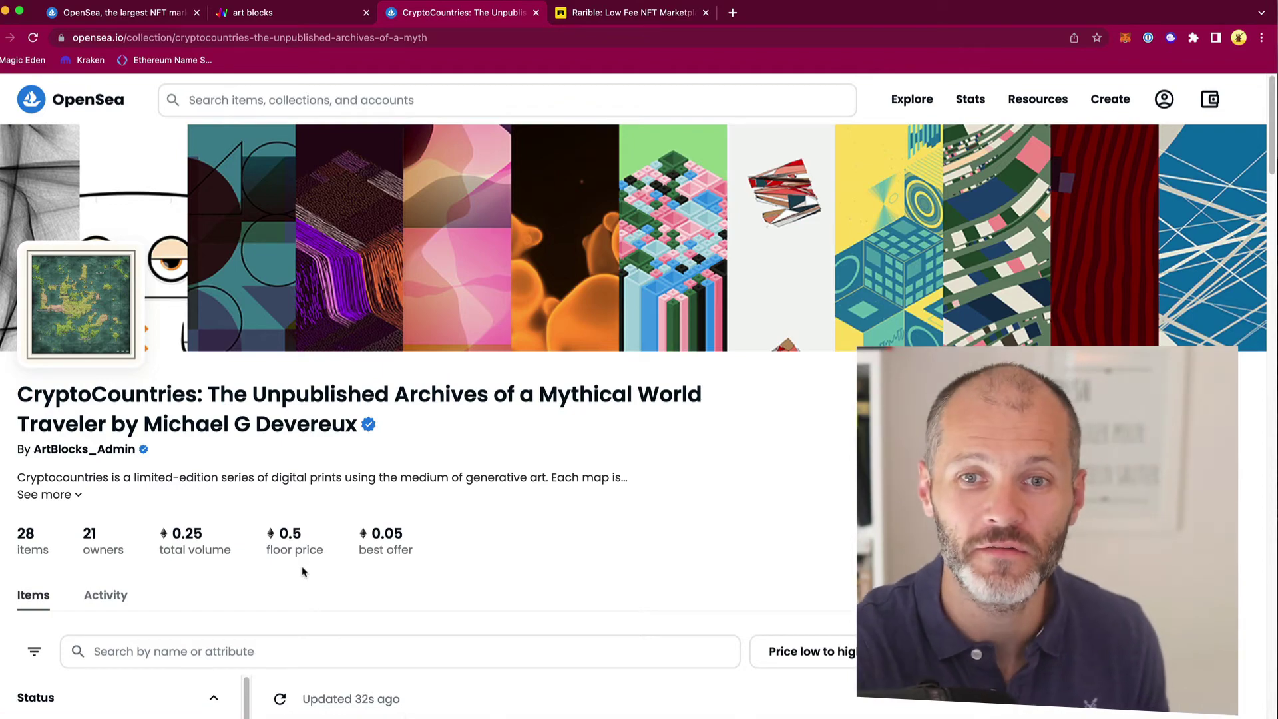
{"action": "left_click", "coordinate": [336, 14]}
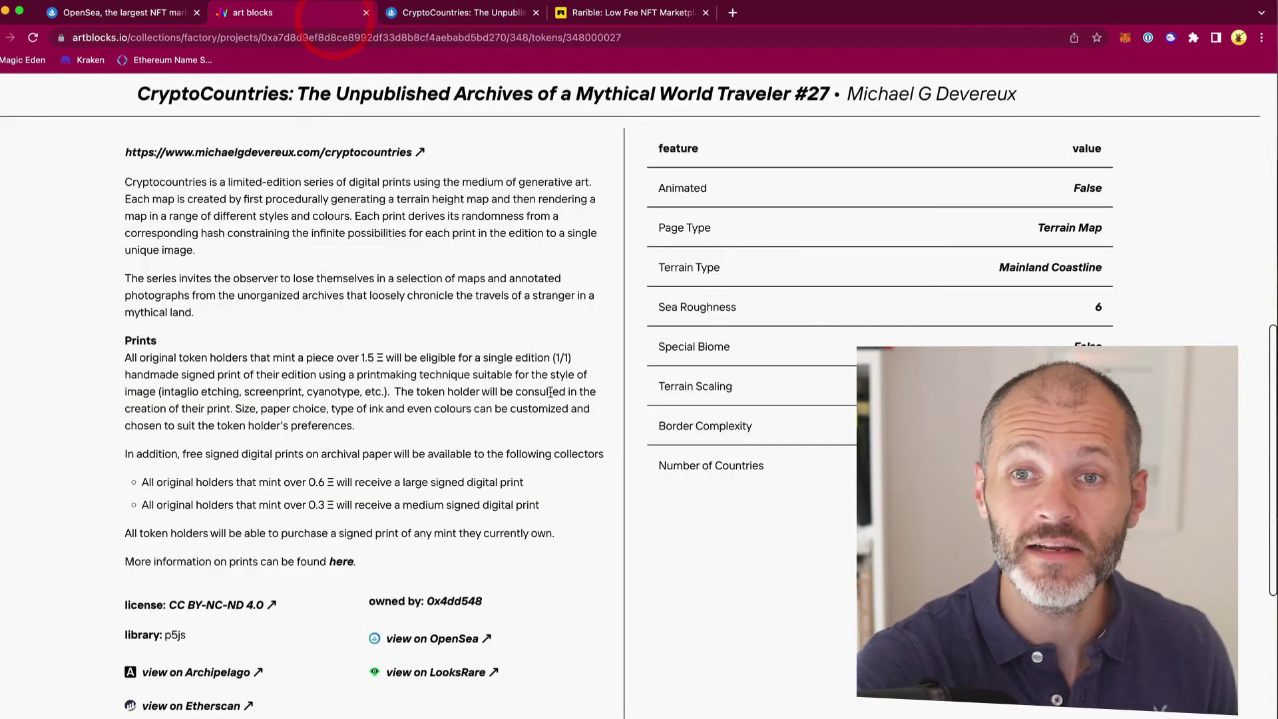
{"action": "left_click", "coordinate": [551, 431]}
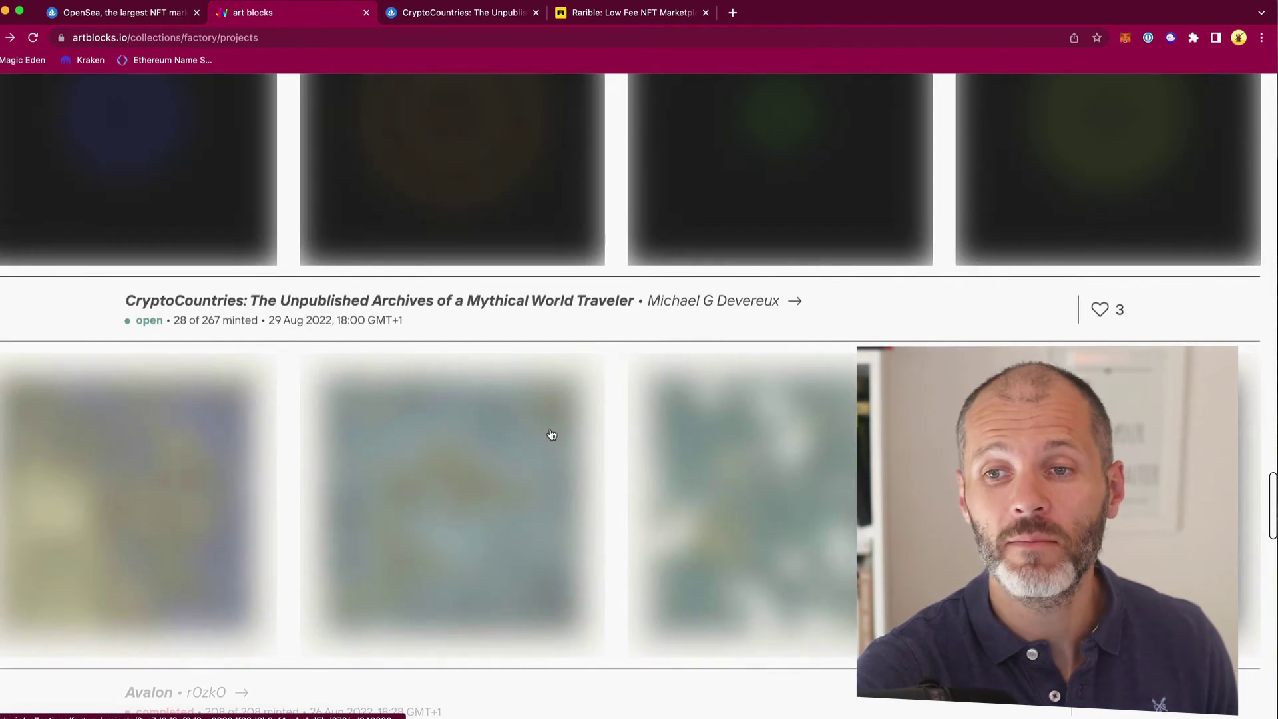
{"action": "scroll", "coordinate": [552, 435], "scroll_direction": "down", "scroll_amount": 3}
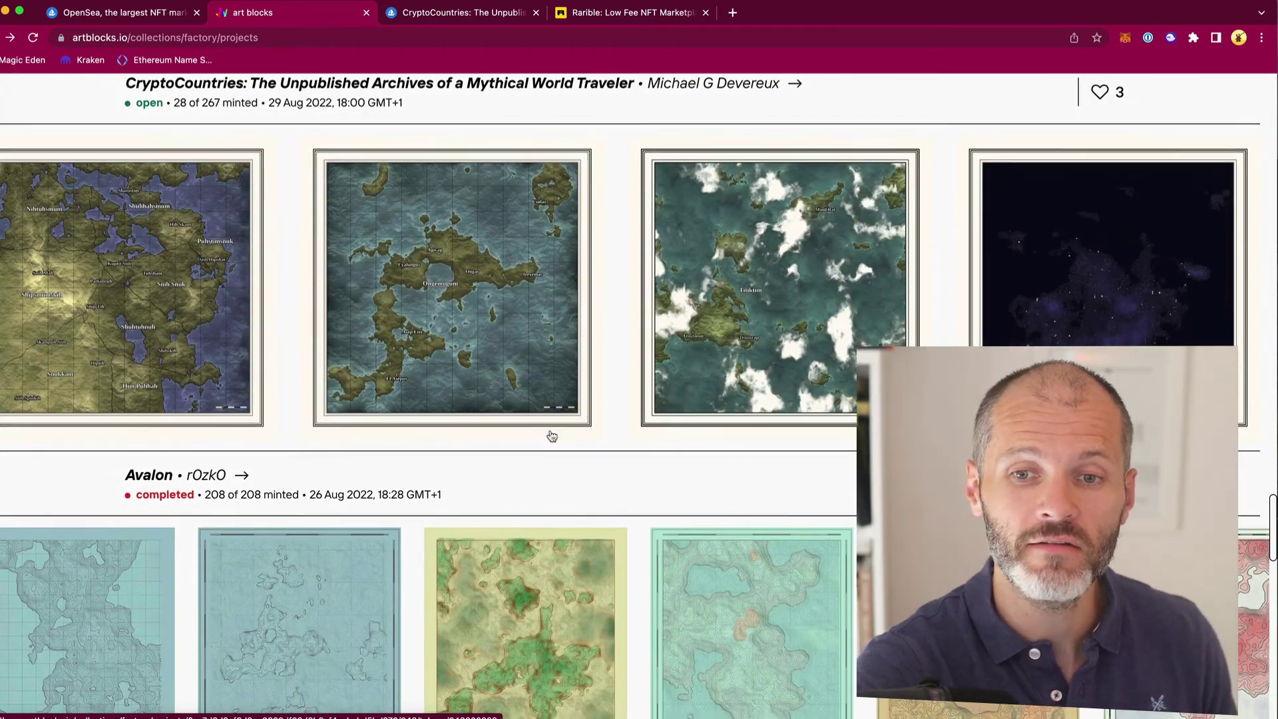
{"action": "scroll", "coordinate": [552, 434], "scroll_direction": "down", "scroll_amount": 10}
{"action": "scroll", "coordinate": [552, 442], "scroll_direction": "down", "scroll_amount": 1}
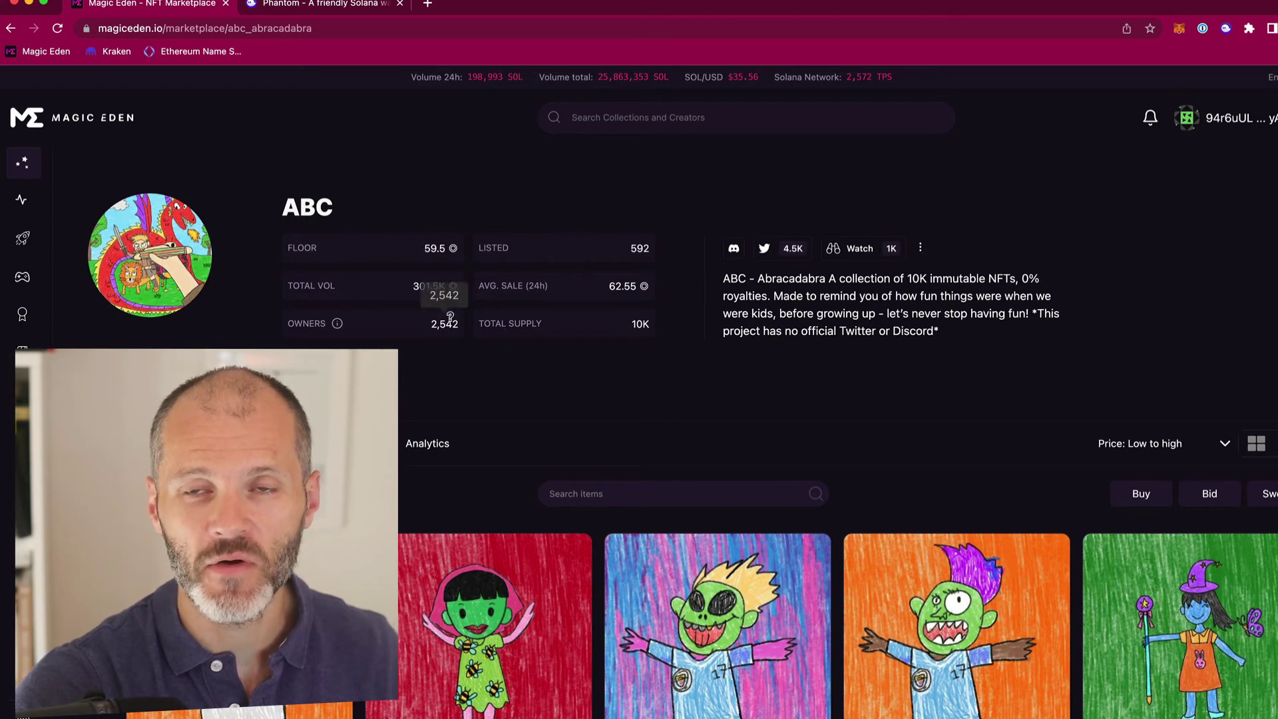
Step: Switch to the browser tab showing the phantom.app wallet website
{"action": "left_click", "coordinate": [357, 13]}
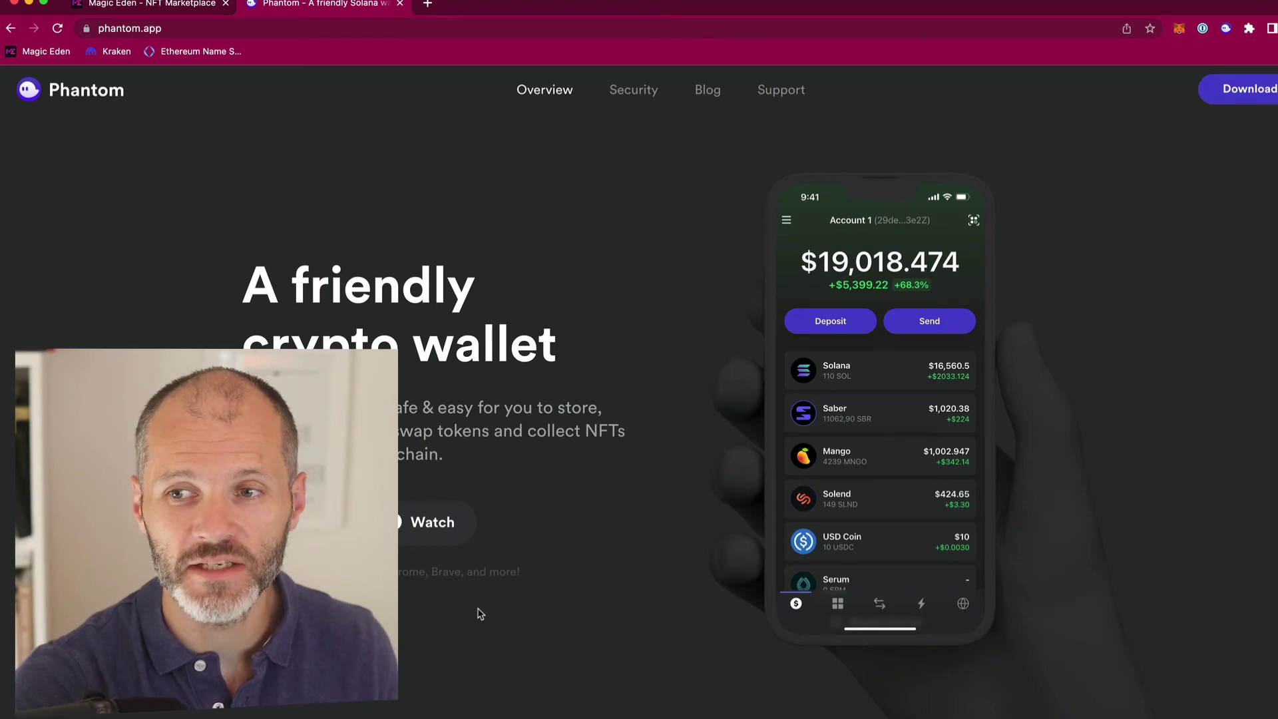
Step: Go back to Magic Eden's ABC collection and scroll down to its Items grid
{"action": "left_click", "coordinate": [119, 4]}
{"action": "scroll", "coordinate": [500, 519], "scroll_direction": "down", "scroll_amount": 1}
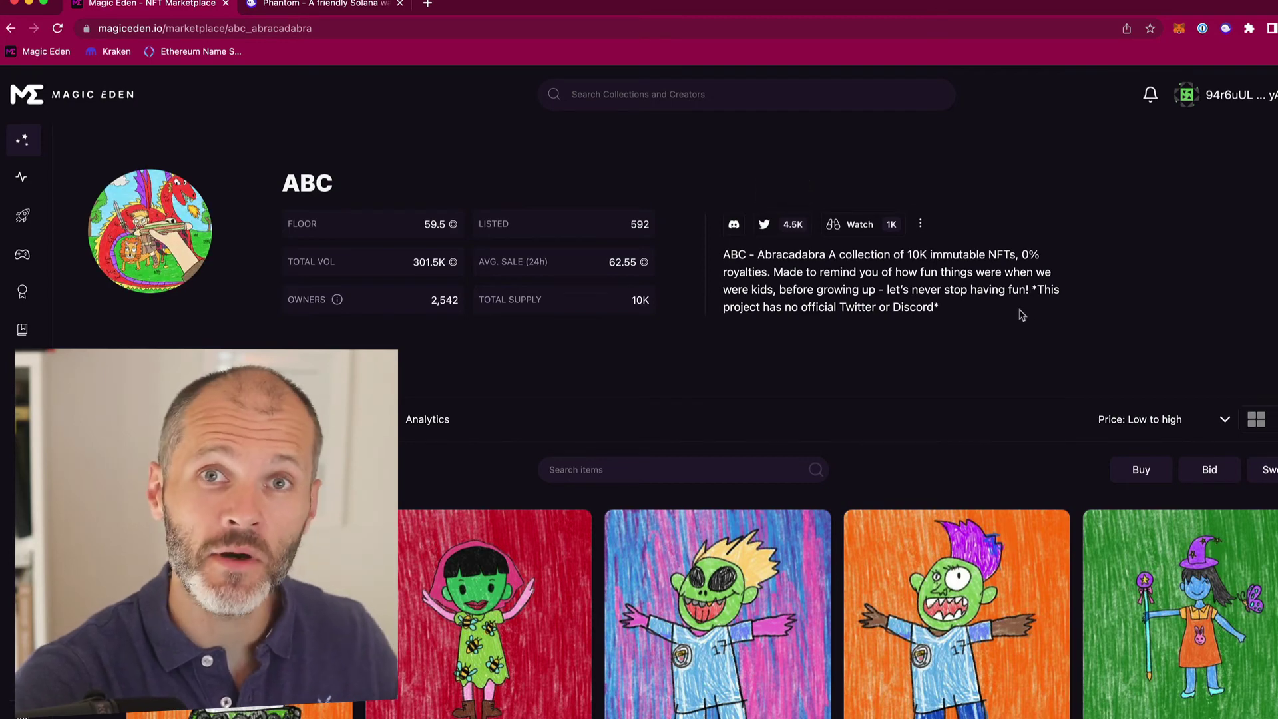
{"action": "scroll", "coordinate": [1021, 314], "scroll_direction": "down", "scroll_amount": 3}
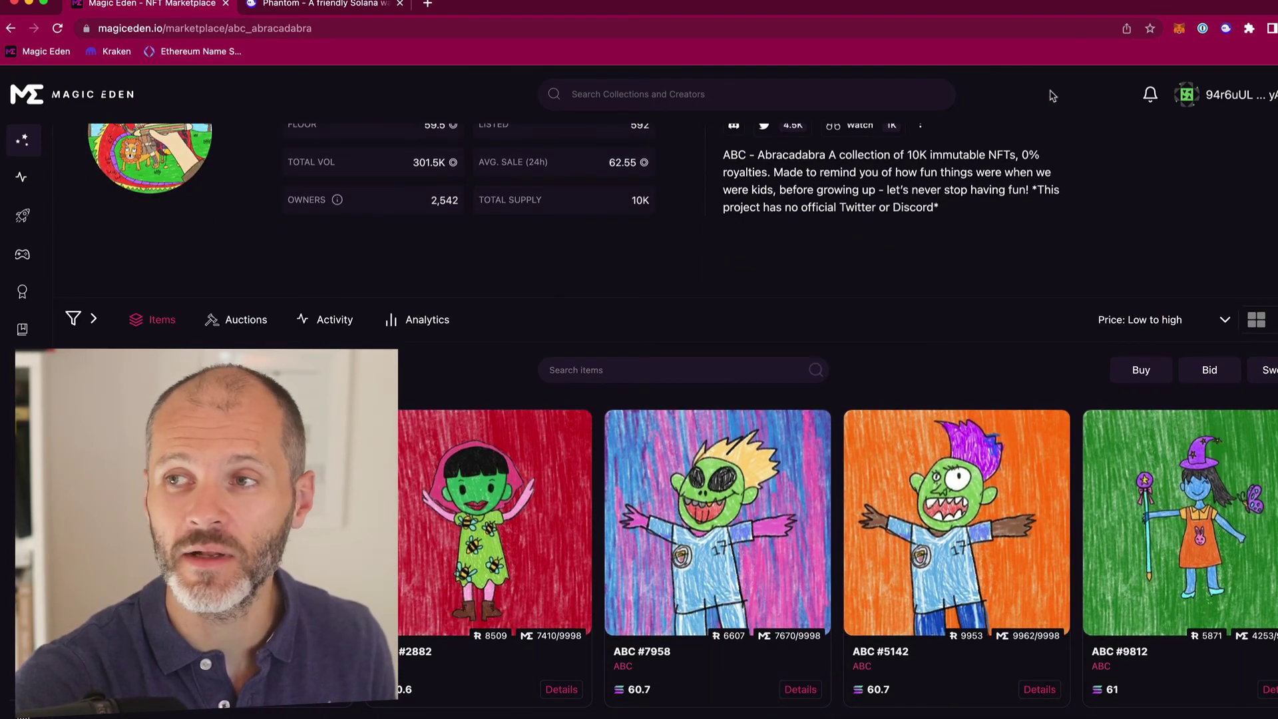
{"action": "left_click", "coordinate": [1225, 29]}
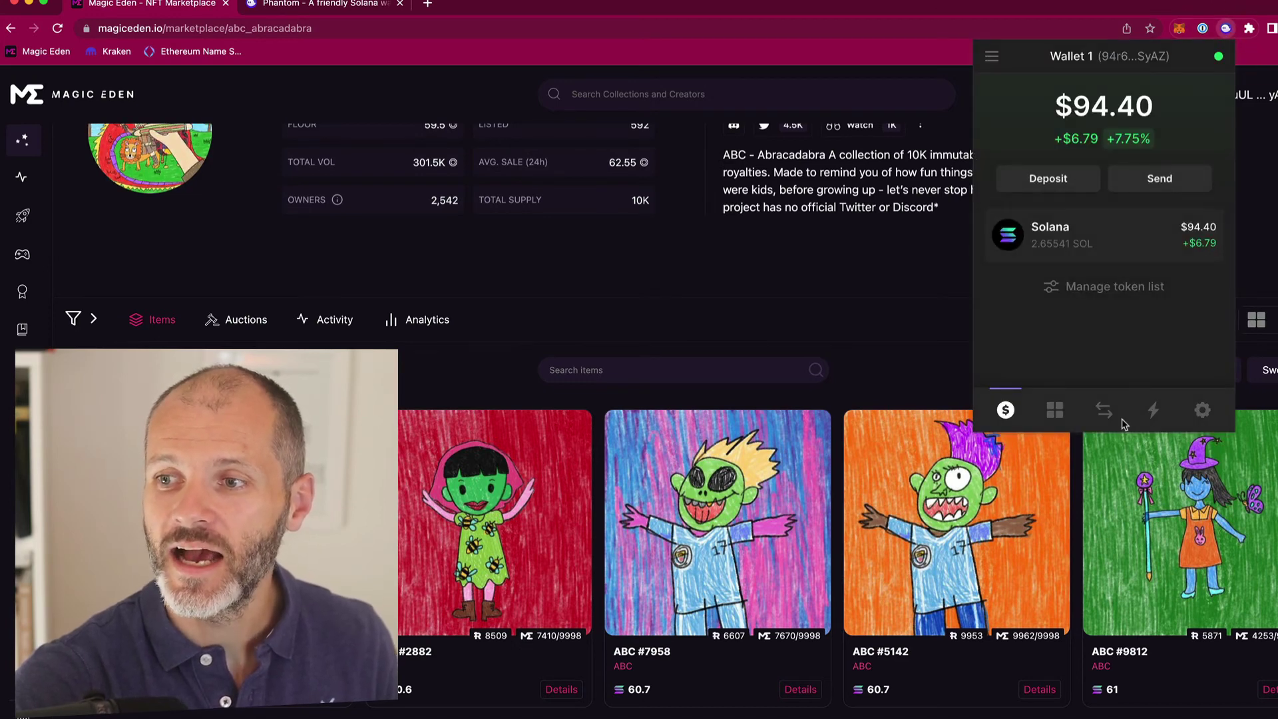
{"action": "left_click", "coordinate": [1057, 411]}
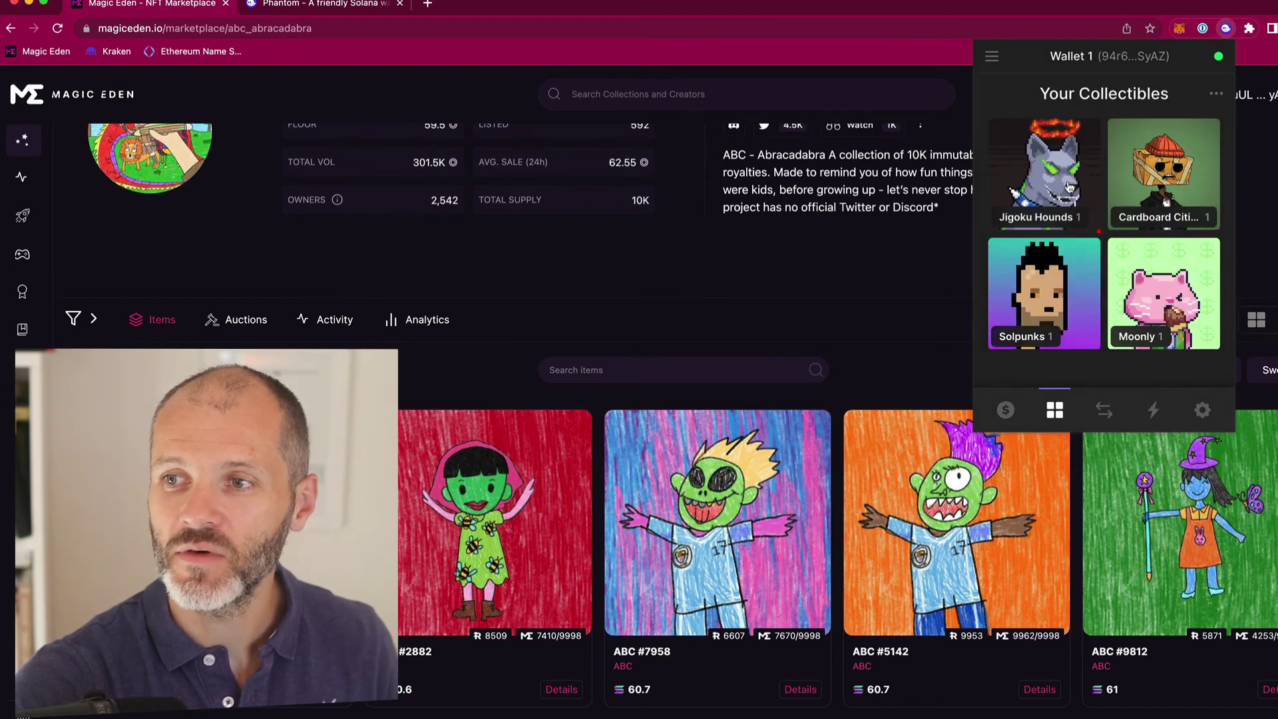
{"action": "left_click", "coordinate": [1070, 187]}
{"action": "scroll", "coordinate": [1099, 340], "scroll_direction": "down", "scroll_amount": 3}
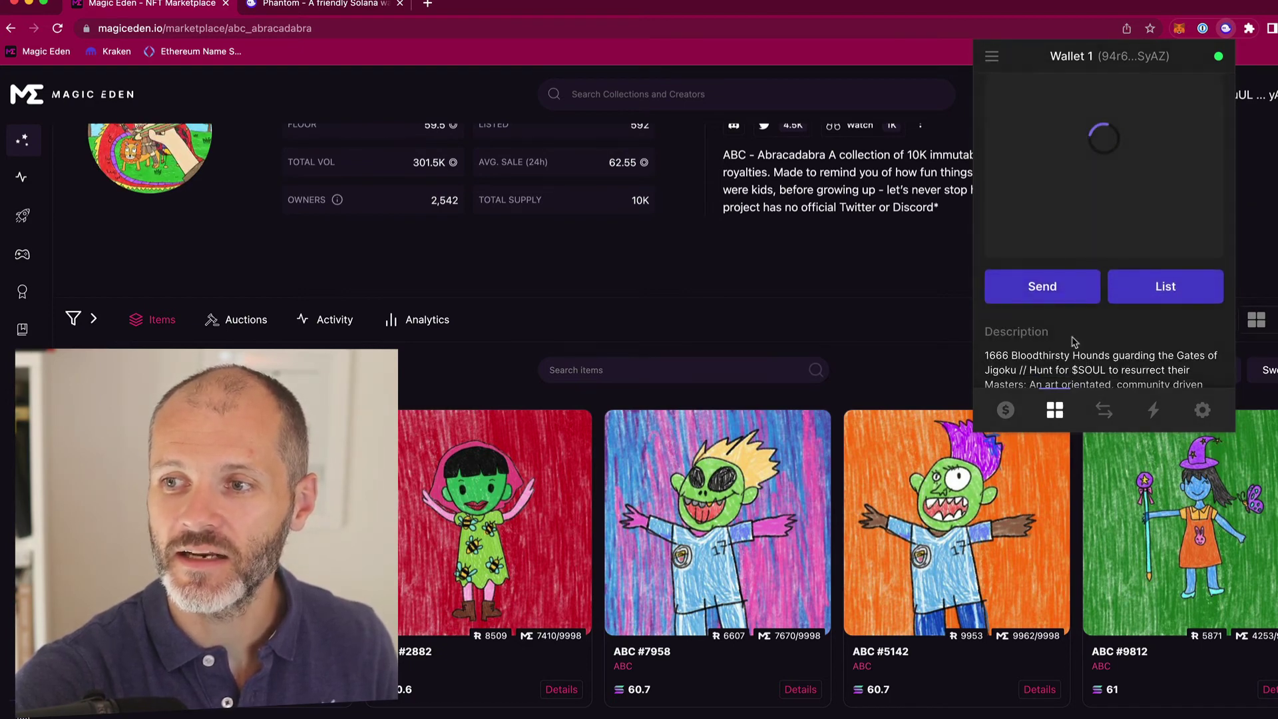
{"action": "left_click", "coordinate": [1056, 286]}
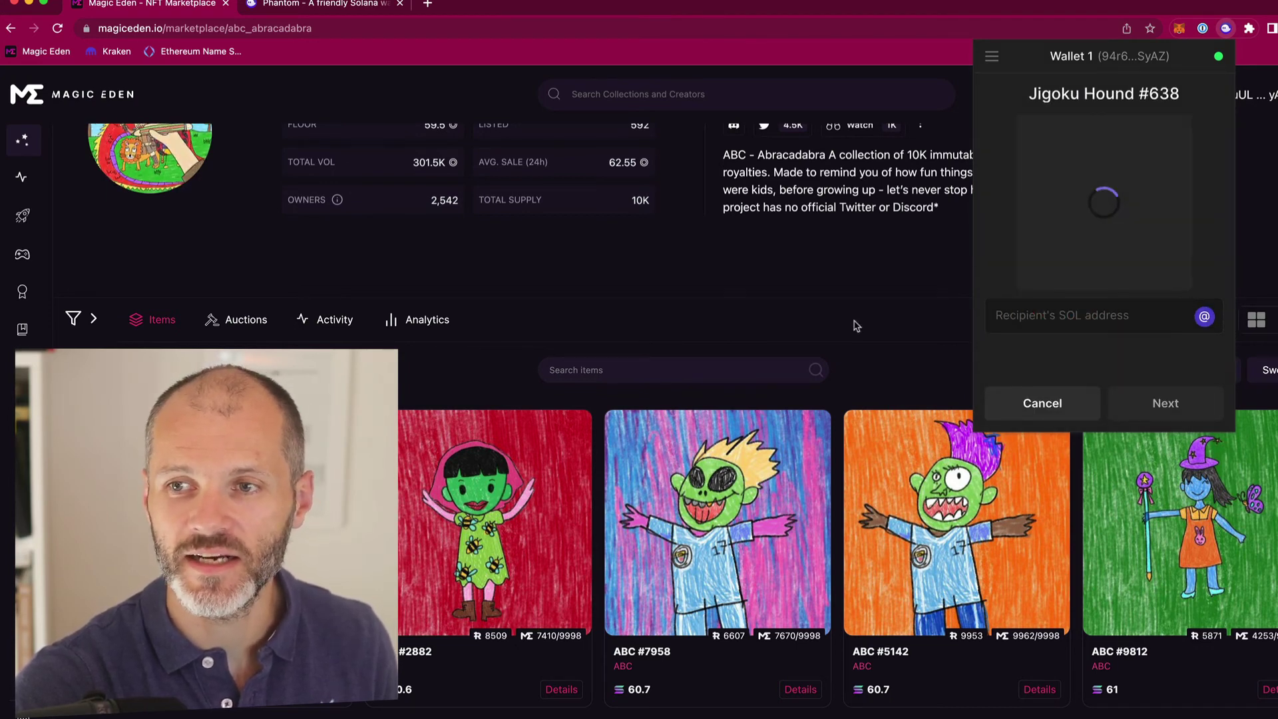
{"action": "left_click", "coordinate": [940, 318]}
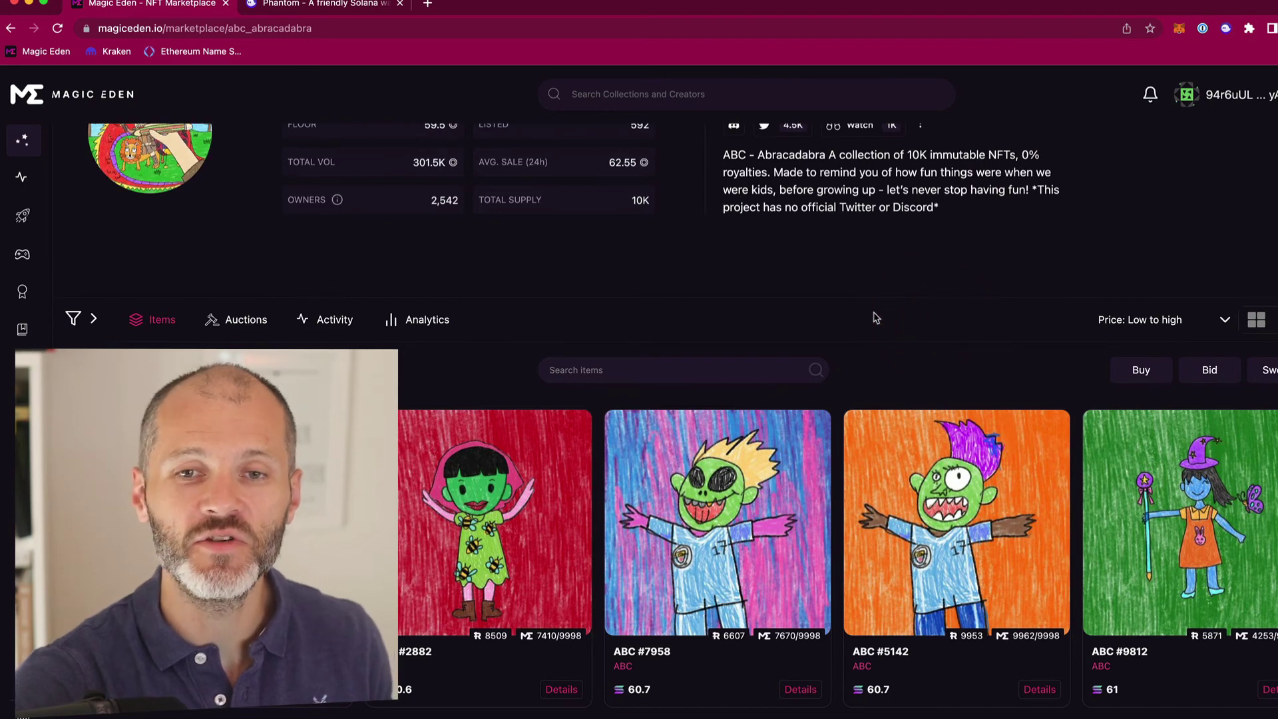